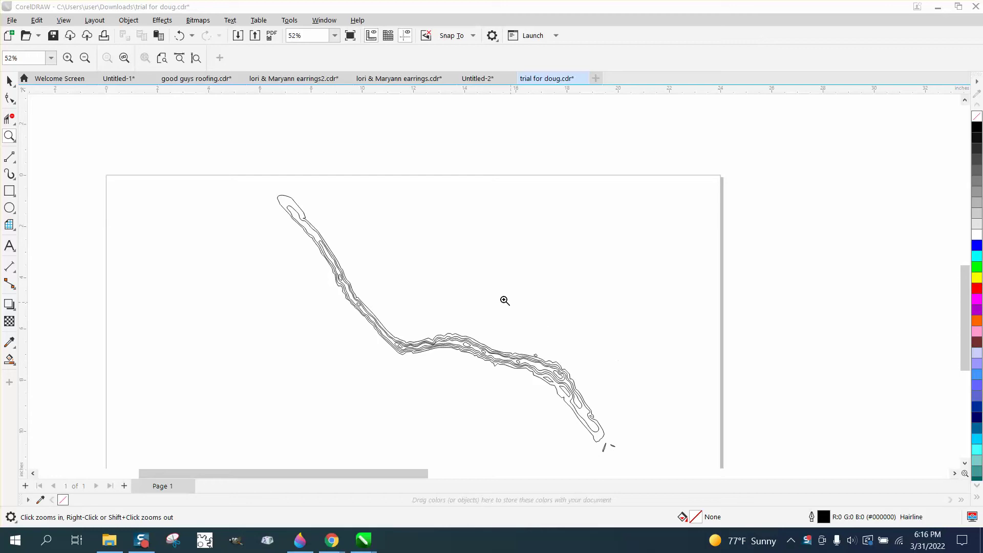
Step: Zoom in on the lake contours and group all five contour curves
{"action": "scroll", "coordinate": [466, 265], "scroll_direction": "up", "scroll_amount": 3}
{"action": "scroll", "coordinate": [462, 264], "scroll_direction": "down", "scroll_amount": 4}
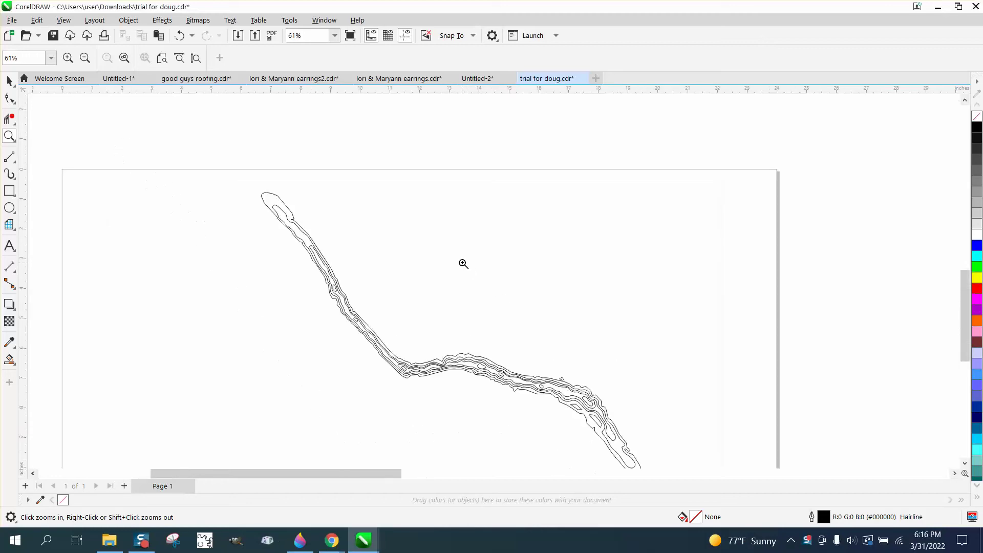
{"action": "left_click_drag", "start_coordinate": [325, 212], "coordinate": [617, 436]}
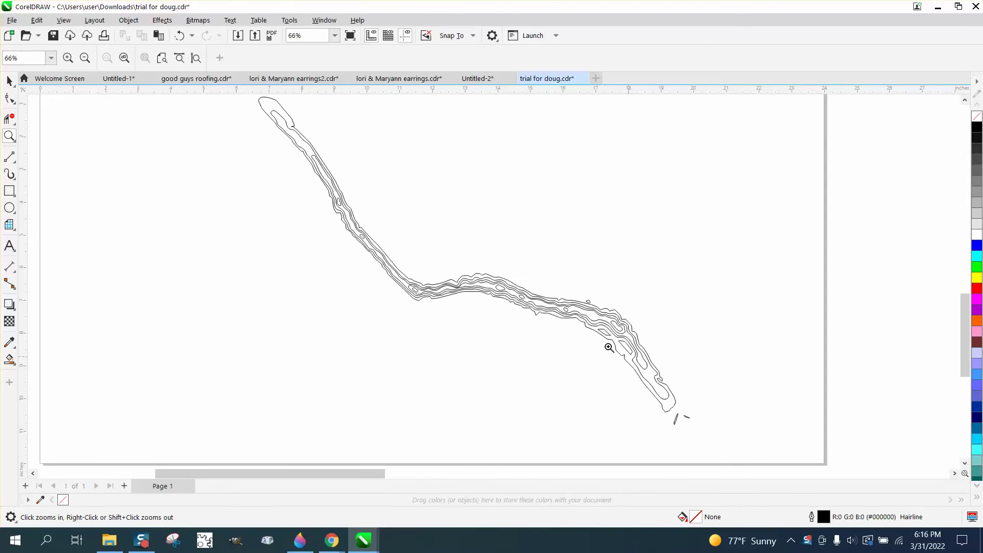
{"action": "scroll", "coordinate": [382, 275], "scroll_direction": "down", "scroll_amount": 3}
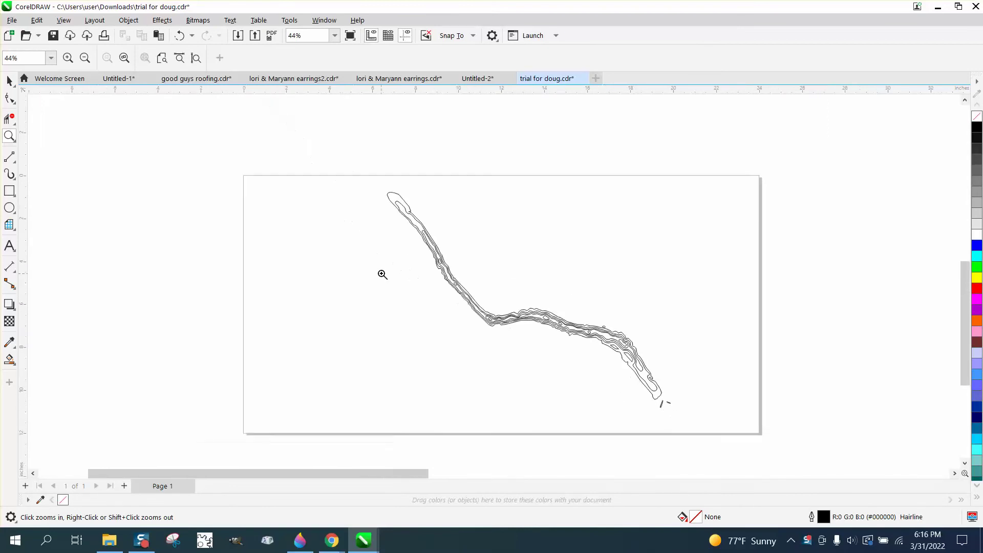
{"action": "scroll", "coordinate": [516, 275], "scroll_direction": "down", "scroll_amount": 1}
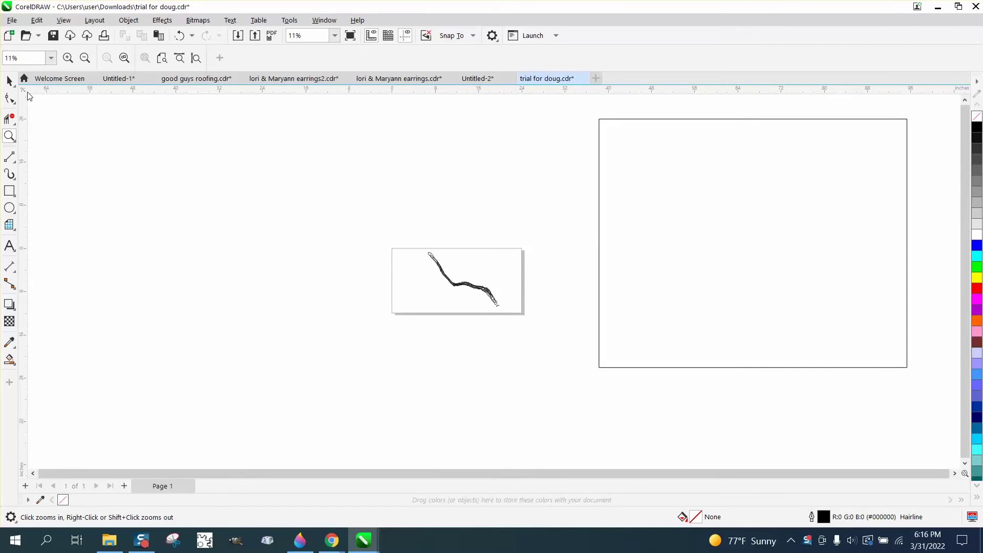
{"action": "left_click", "coordinate": [10, 81]}
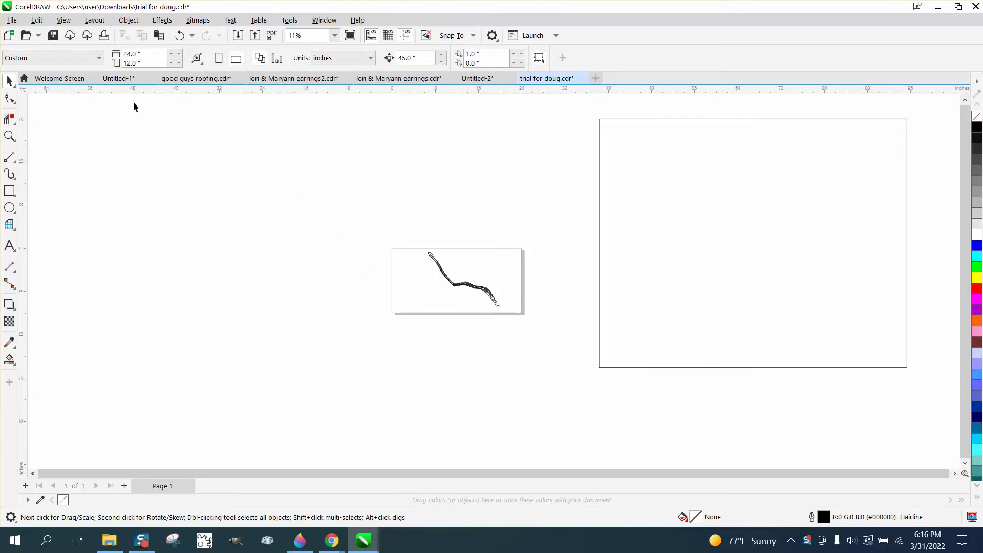
{"action": "left_click", "coordinate": [443, 271]}
{"action": "left_click_drag", "start_coordinate": [397, 223], "coordinate": [544, 346]}
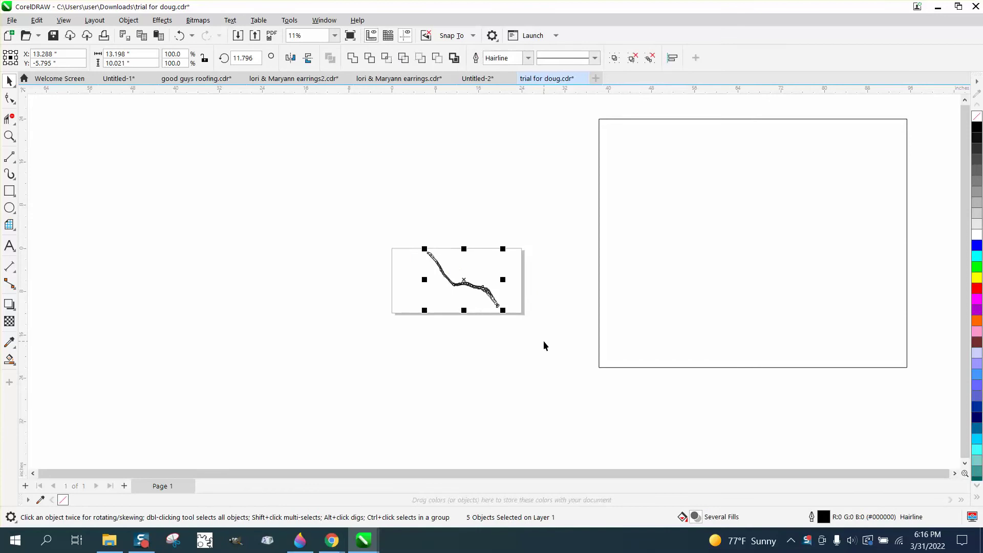
{"action": "key", "text": "ctrl+g"}
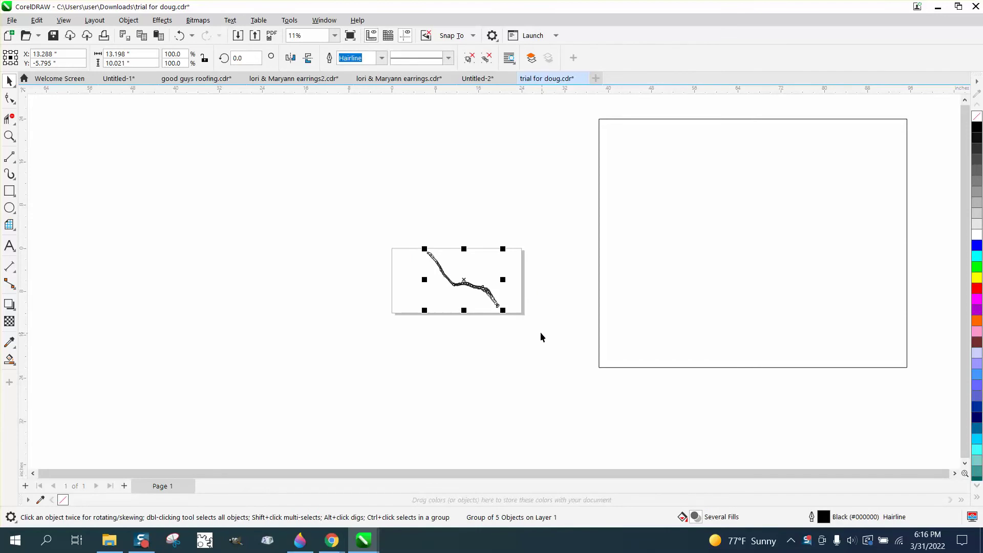
Step: Centre the large rectangle on the page and enlarge the contour group to fill it
{"action": "left_click", "coordinate": [599, 289]}
{"action": "key", "text": "p"}
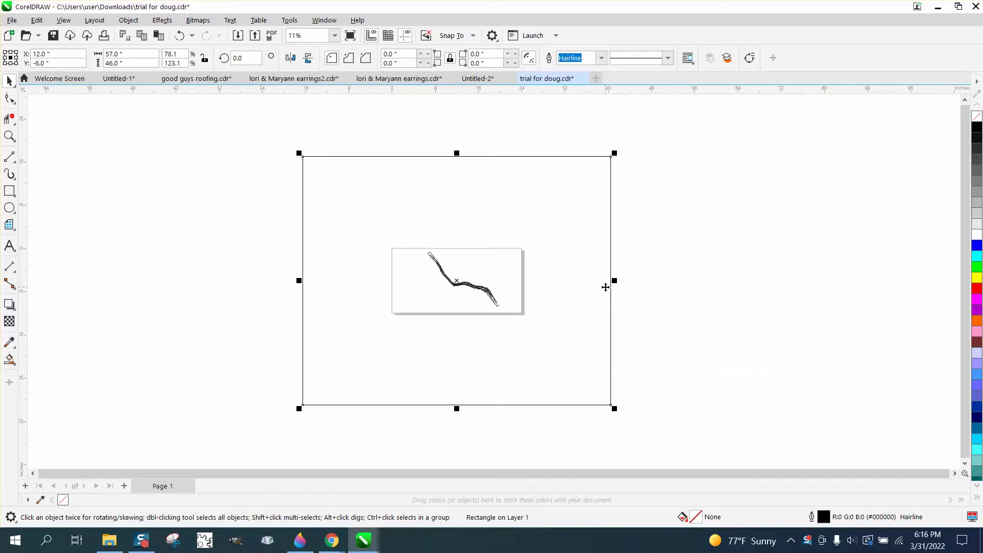
{"action": "left_click", "coordinate": [496, 301]}
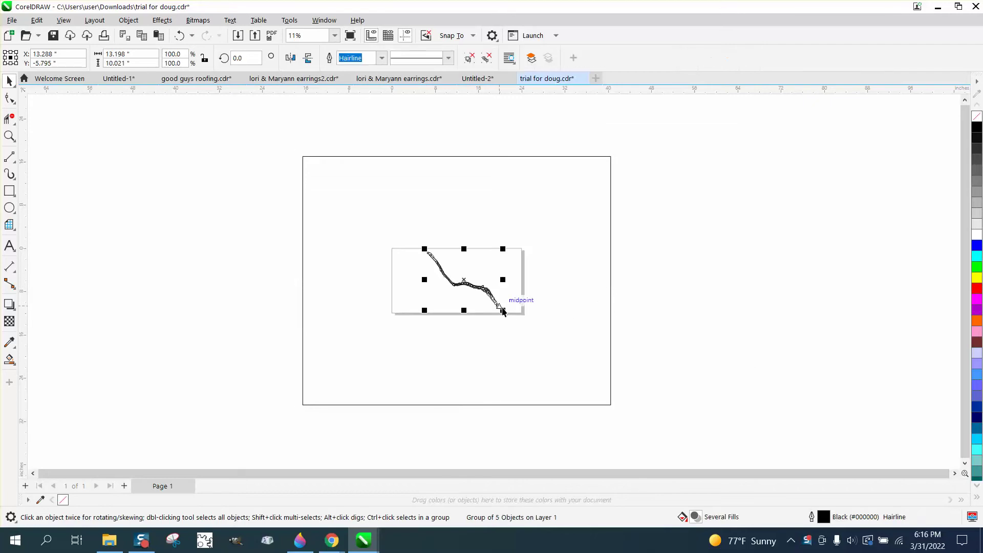
{"action": "left_click_drag", "start_coordinate": [503, 311], "coordinate": [764, 446]}
{"action": "key", "text": "p"}
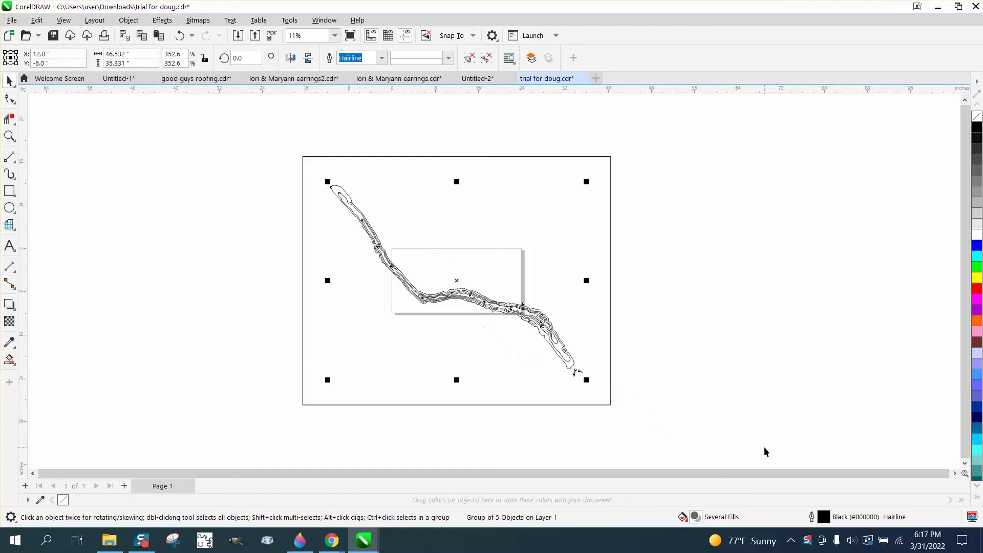
Step: Fine-tune the contour group to 375.2%, then move it and the rectangle left
{"action": "left_click_drag", "start_coordinate": [587, 281], "coordinate": [735, 281]}
{"action": "left_click", "coordinate": [179, 35]}
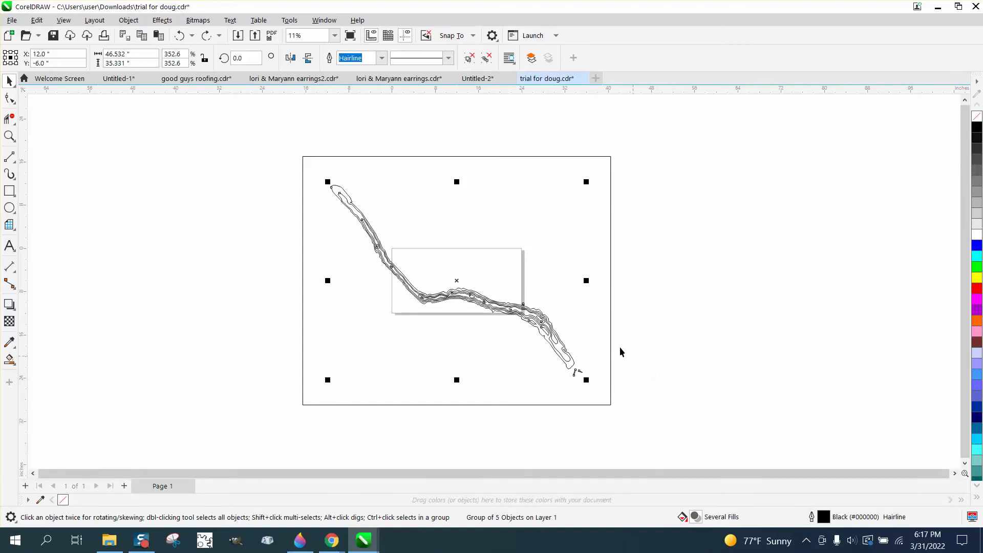
{"action": "left_click_drag", "start_coordinate": [327, 182], "coordinate": [312, 171]}
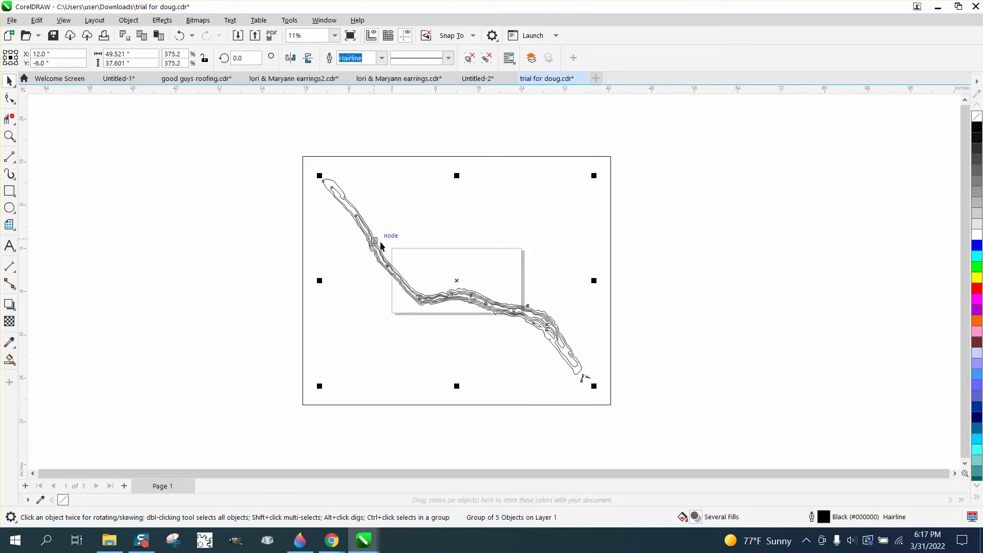
{"action": "scroll", "coordinate": [454, 263], "scroll_direction": "down", "scroll_amount": 1}
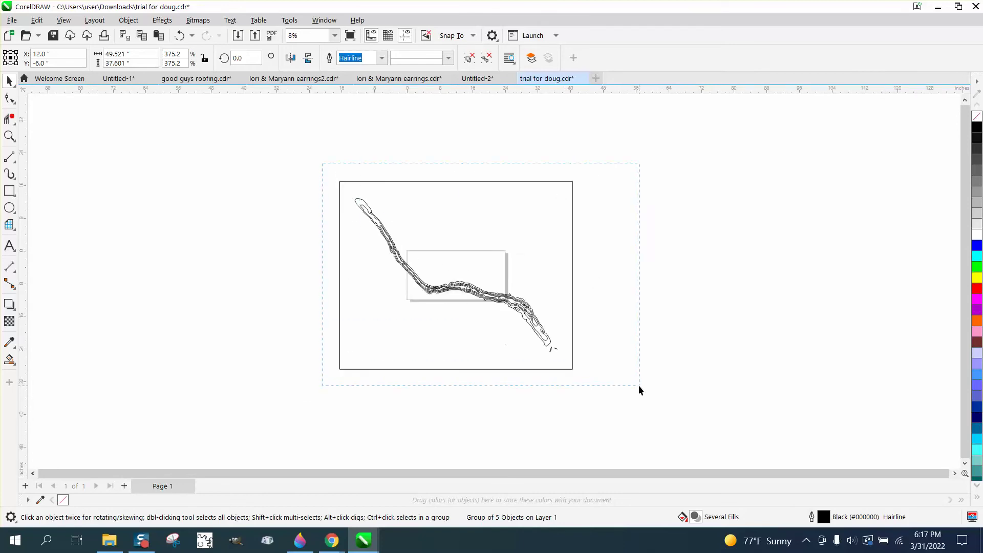
{"action": "left_click_drag", "start_coordinate": [455, 278], "coordinate": [220, 280]}
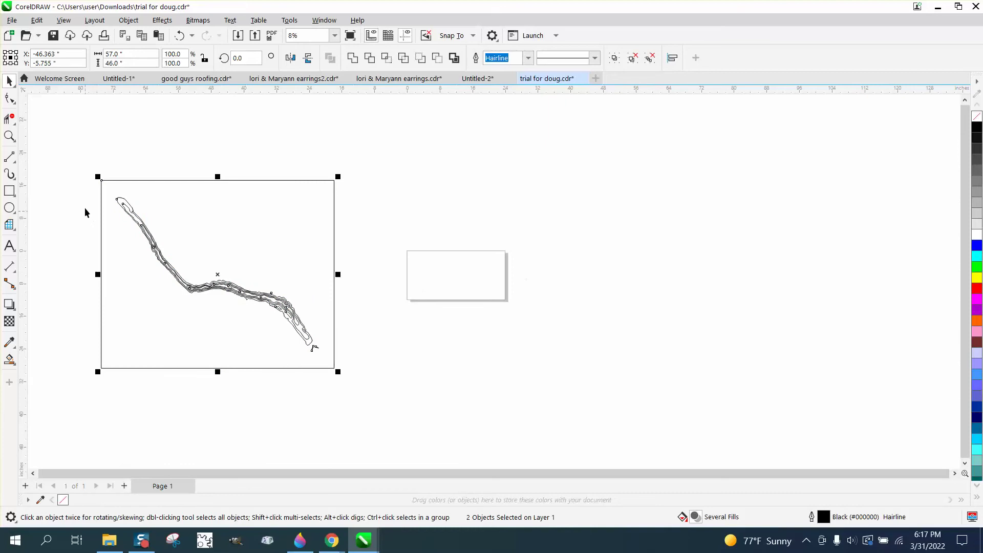
Step: Zoom in to inspect the small loop in the contour, then zoom back out
{"action": "left_click", "coordinate": [9, 136]}
{"action": "left_click_drag", "start_coordinate": [101, 189], "coordinate": [209, 265]}
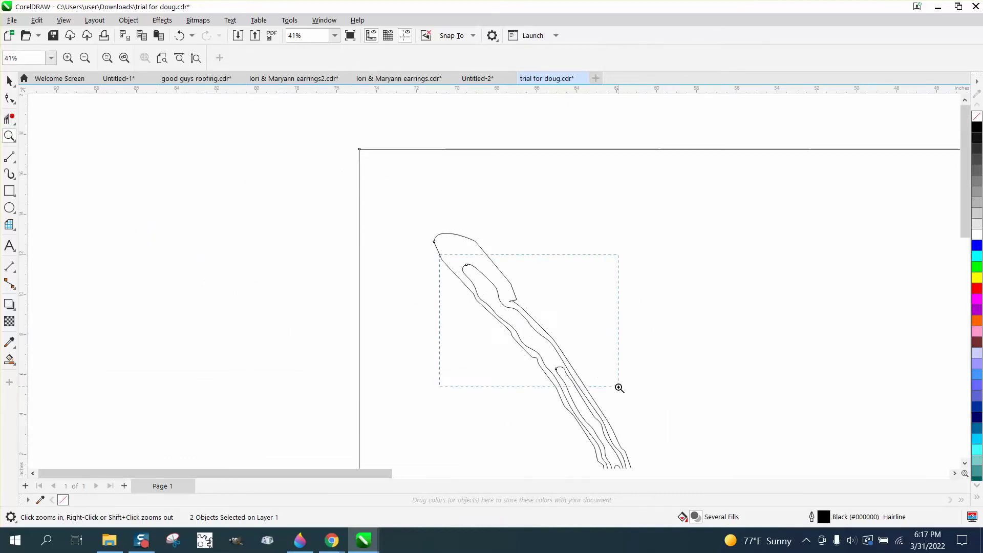
{"action": "left_click_drag", "start_coordinate": [619, 388], "coordinate": [619, 387]}
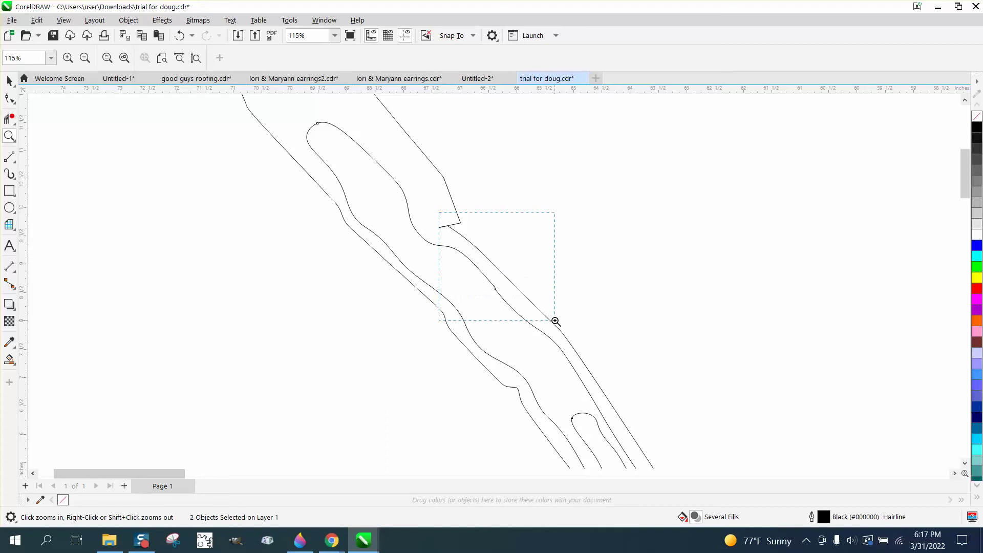
{"action": "left_click_drag", "start_coordinate": [556, 320], "coordinate": [556, 320]}
{"action": "left_click_drag", "start_coordinate": [524, 382], "coordinate": [492, 348]}
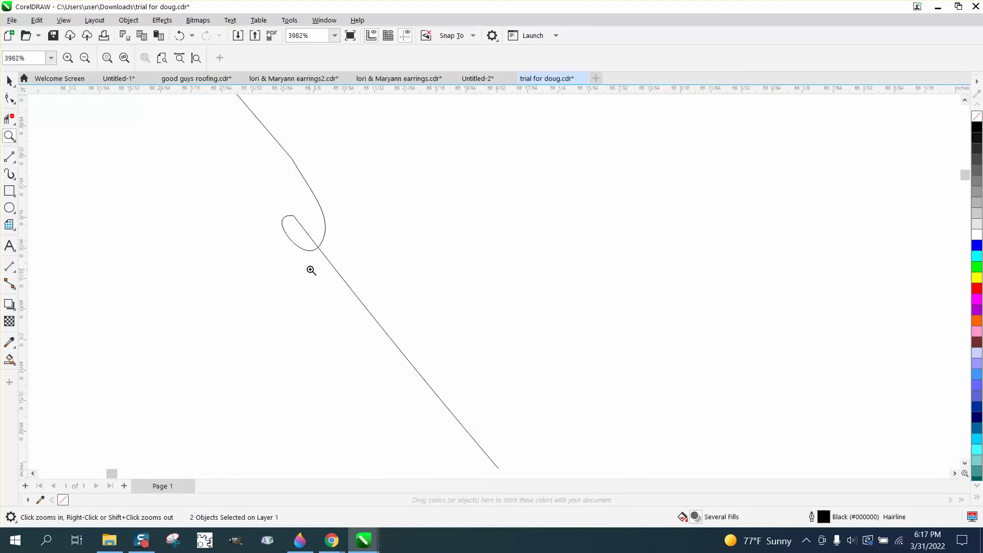
{"action": "scroll", "coordinate": [312, 271], "scroll_direction": "down", "scroll_amount": 6}
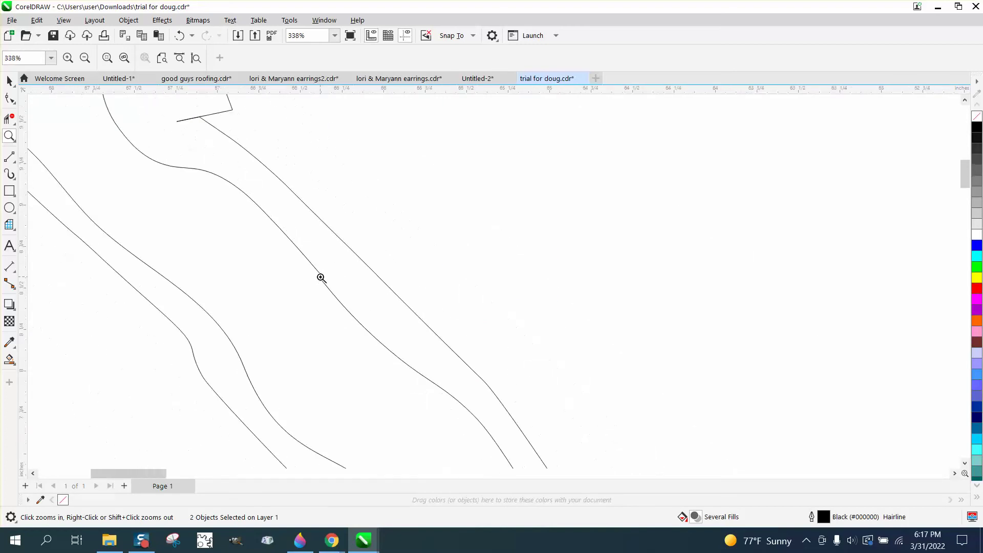
{"action": "scroll", "coordinate": [321, 277], "scroll_direction": "down", "scroll_amount": 1}
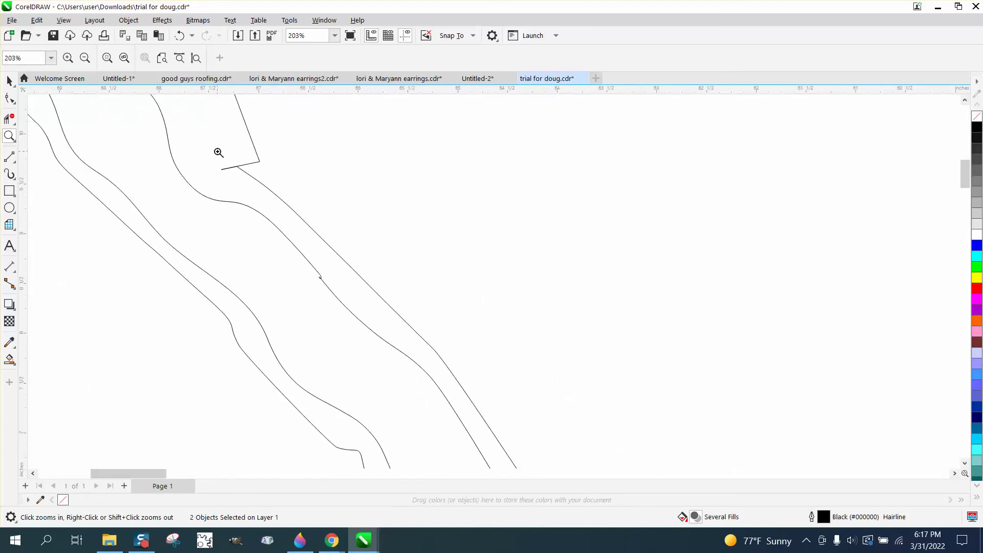
Step: Choose Virtual Segment Delete from the Crop flyout and zoom onto the sharp contour corner
{"action": "left_click", "coordinate": [13, 123]}
{"action": "left_click", "coordinate": [71, 146]}
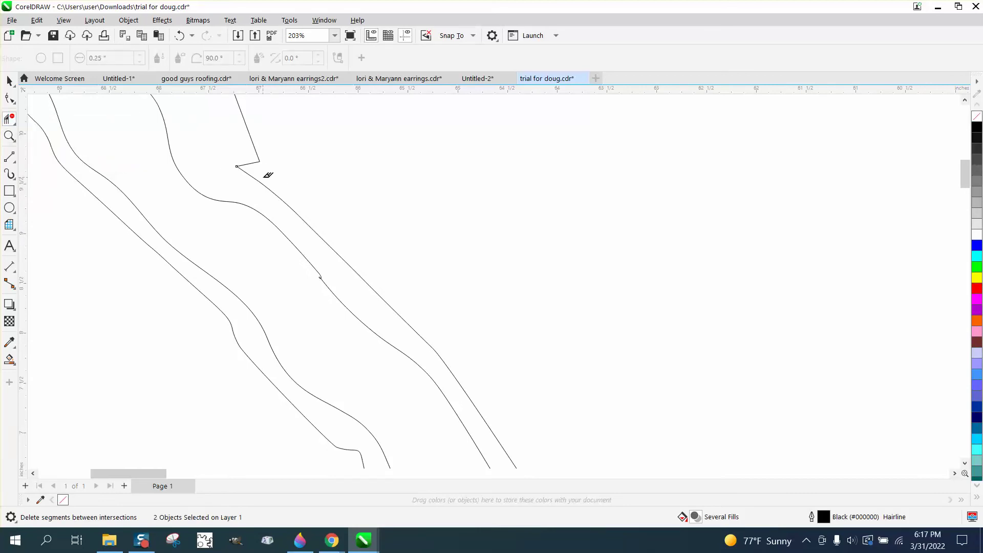
{"action": "left_click", "coordinate": [9, 137]}
{"action": "left_click_drag", "start_coordinate": [211, 144], "coordinate": [330, 223]}
Step: Smooth the sharp contour corner with the Smooth tool at a 0.25" nib size
{"action": "left_click", "coordinate": [11, 98]}
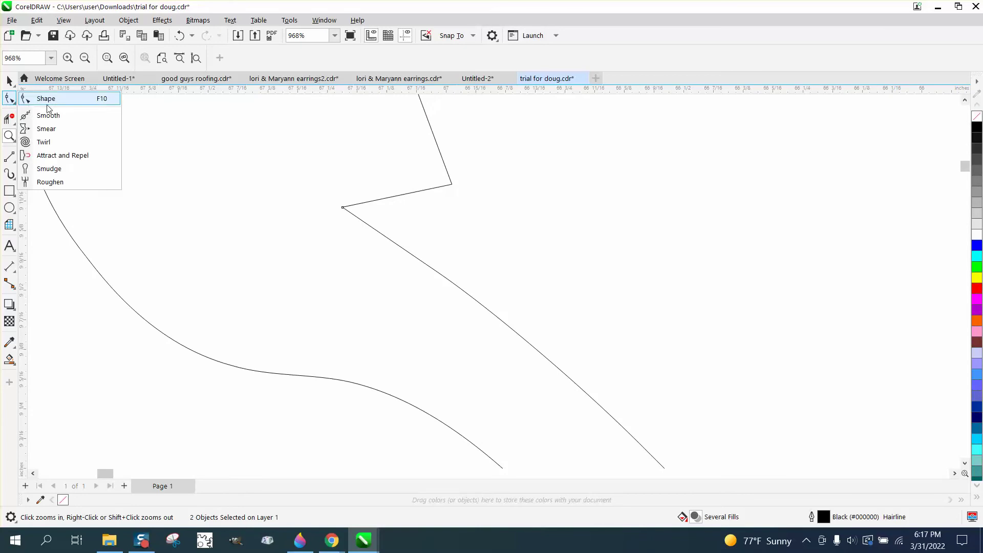
{"action": "left_click", "coordinate": [54, 118]}
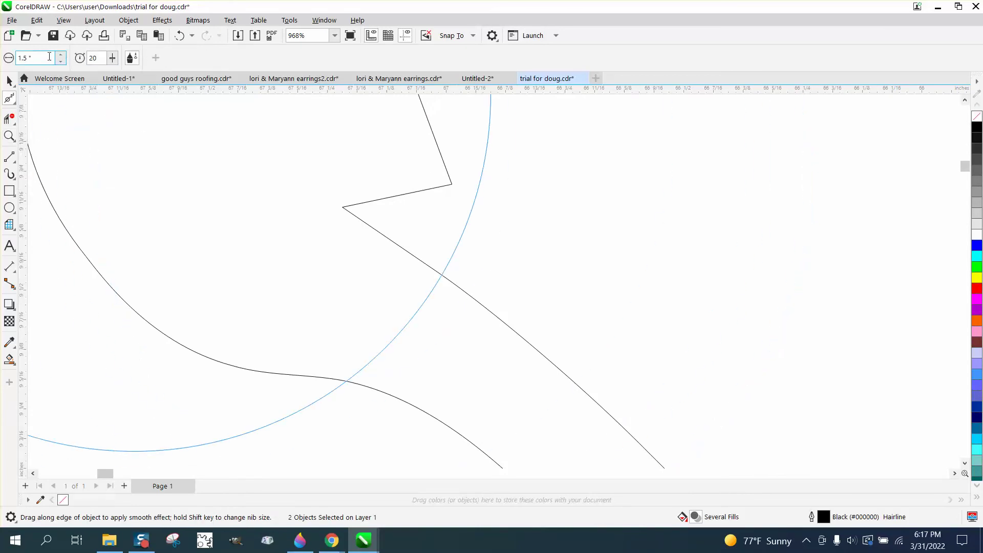
{"action": "left_click", "coordinate": [36, 58]}
{"action": "type", "text": ".25"}
{"action": "key", "text": "Return"}
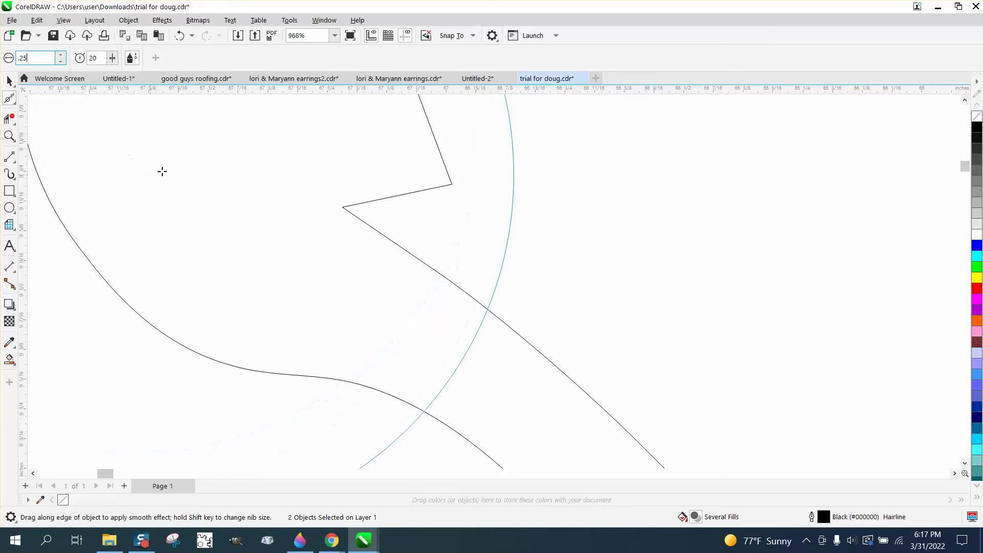
{"action": "mouse_move", "coordinate": [450, 186]}
{"action": "left_mouse_down"}
{"action": "mouse_move", "coordinate": [454, 176]}
{"action": "mouse_move", "coordinate": [384, 193]}
{"action": "mouse_move", "coordinate": [439, 224]}
{"action": "mouse_move", "coordinate": [340, 208]}
{"action": "mouse_move", "coordinate": [371, 231]}
{"action": "mouse_move", "coordinate": [450, 176]}
{"action": "mouse_move", "coordinate": [446, 182]}
{"action": "left_mouse_up"}
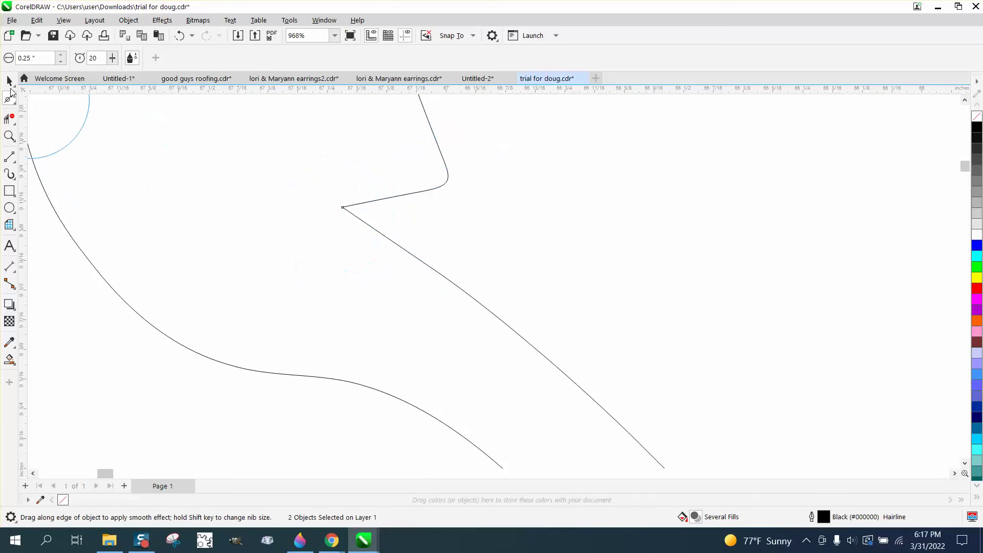
Step: Return to the Shape tool and select the angled contour curve near its corner
{"action": "left_click", "coordinate": [13, 105]}
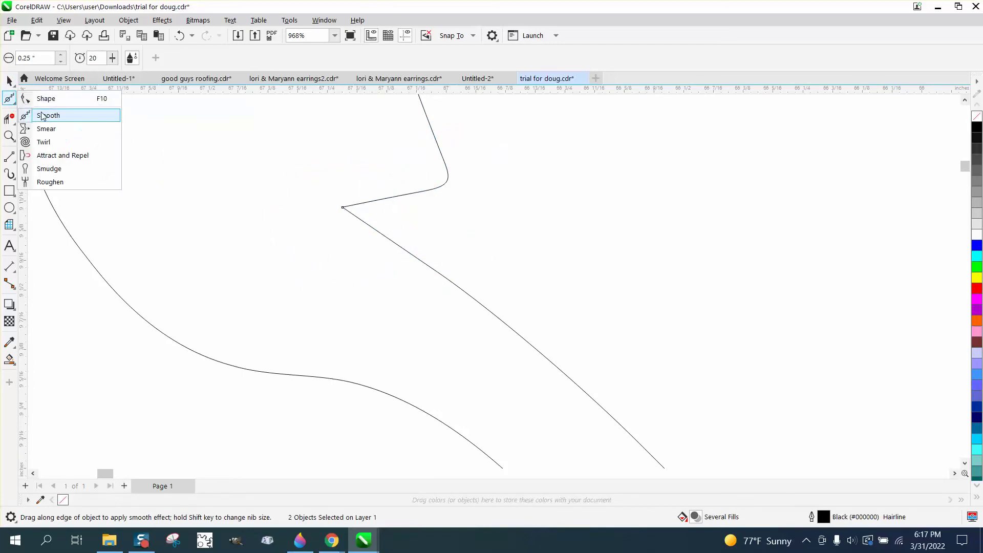
{"action": "left_click", "coordinate": [41, 97]}
{"action": "left_click", "coordinate": [366, 222]}
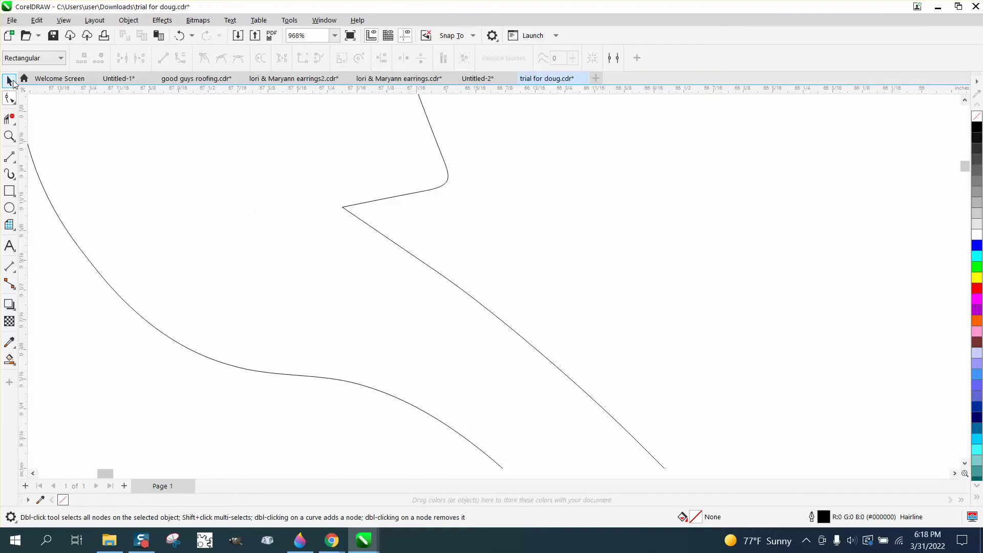
Step: Marquee-select the entire contour map and ungroup it via Object > Group > Ungroup
{"action": "left_click", "coordinate": [10, 80]}
{"action": "left_click", "coordinate": [363, 227]}
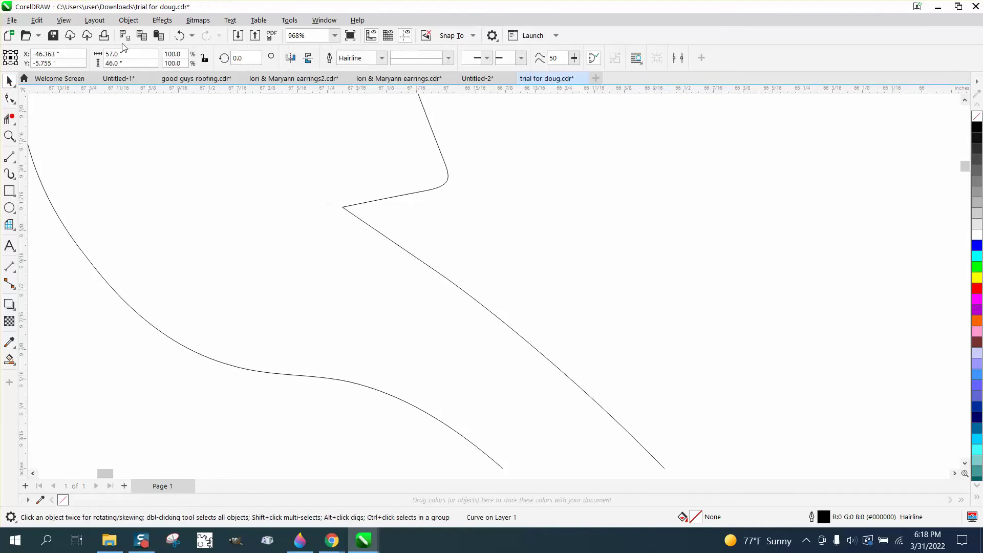
{"action": "left_click", "coordinate": [128, 20]}
{"action": "mouse_move", "coordinate": [237, 221]}
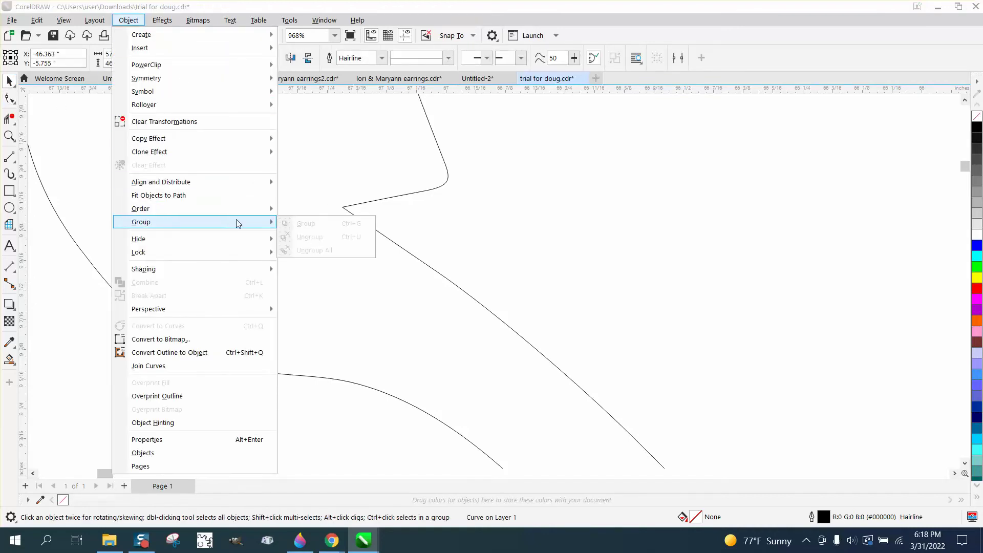
{"action": "left_click", "coordinate": [407, 211]}
{"action": "scroll", "coordinate": [406, 213], "scroll_direction": "down", "scroll_amount": 10}
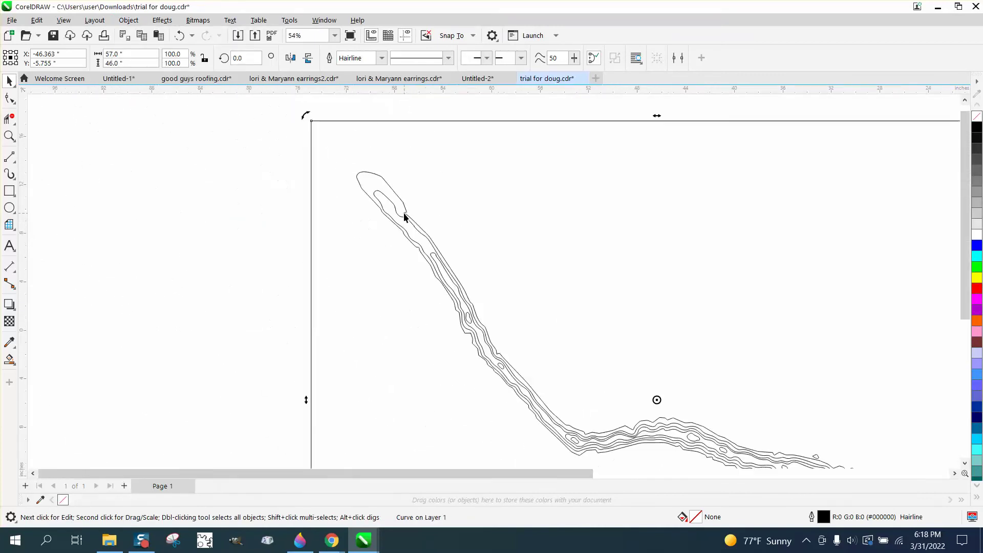
{"action": "scroll", "coordinate": [362, 188], "scroll_direction": "down", "scroll_amount": 5}
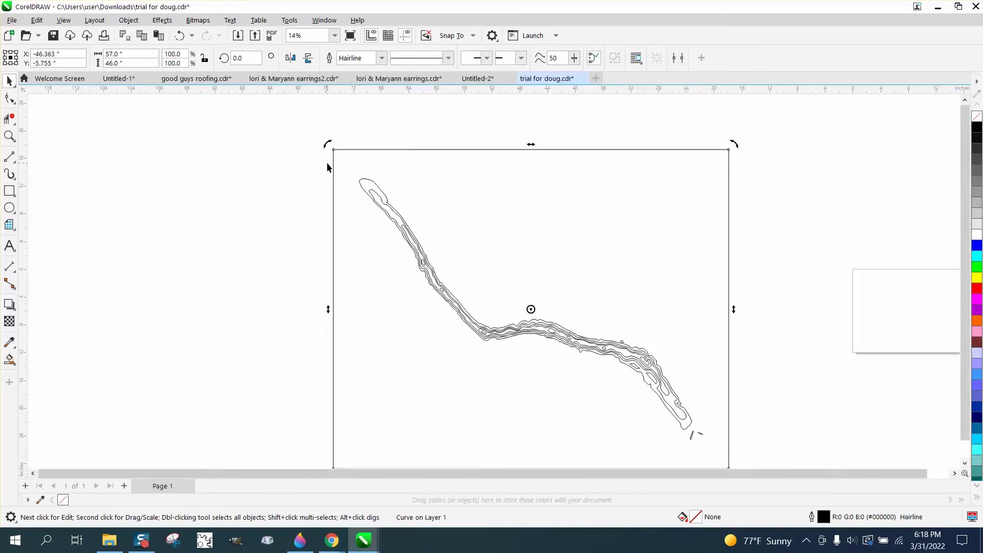
{"action": "left_click_drag", "start_coordinate": [327, 166], "coordinate": [718, 453]}
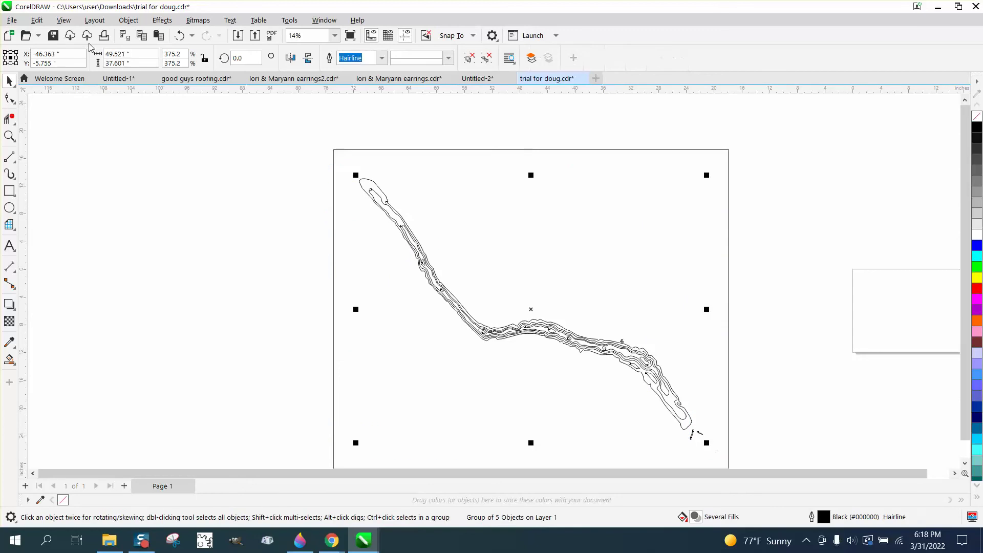
{"action": "left_click", "coordinate": [128, 21]}
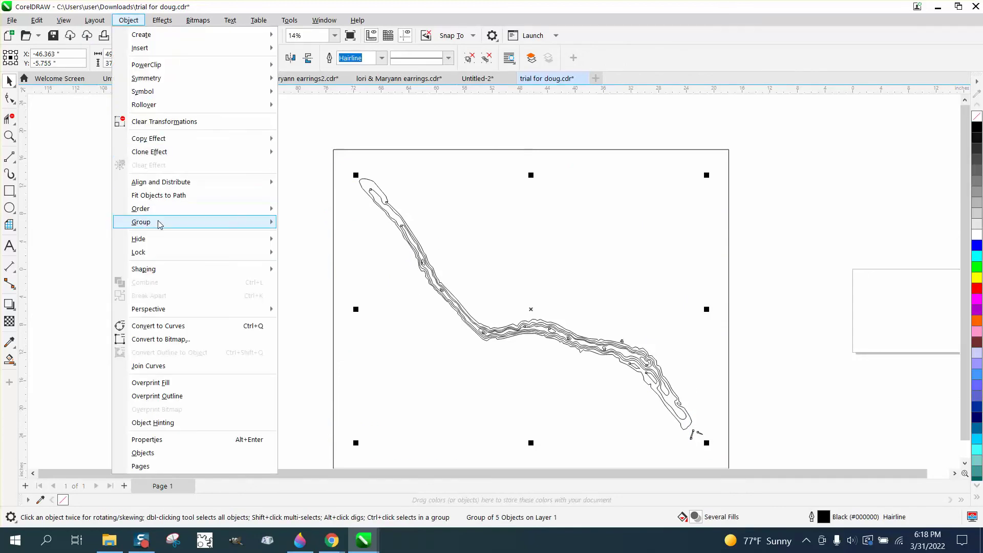
{"action": "mouse_move", "coordinate": [159, 223]}
{"action": "left_click", "coordinate": [301, 236]}
Step: Zoom in near the sharp corner, select the 7-object group, and ungroup it again
{"action": "left_click", "coordinate": [10, 136]}
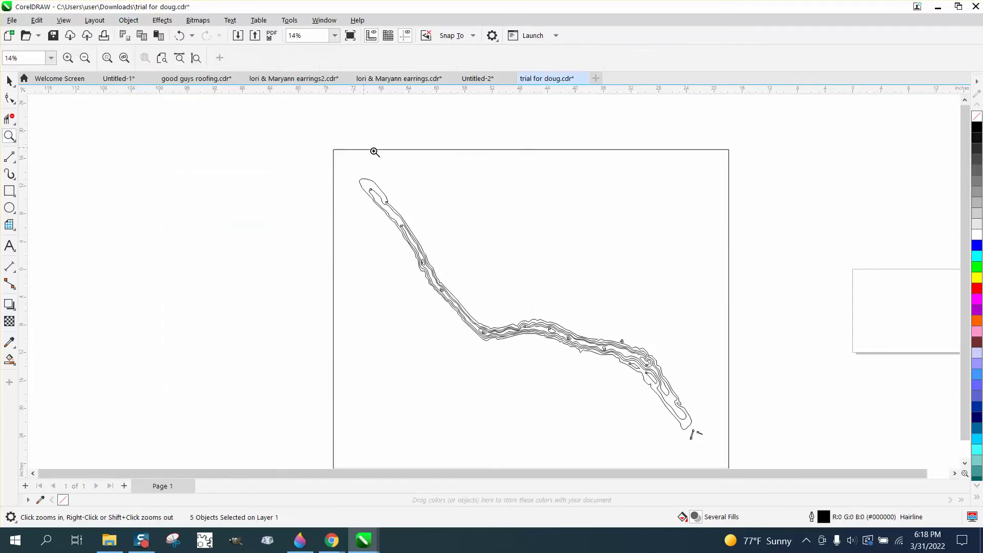
{"action": "left_click_drag", "start_coordinate": [382, 197], "coordinate": [432, 226]}
{"action": "left_click_drag", "start_coordinate": [437, 358], "coordinate": [437, 359]}
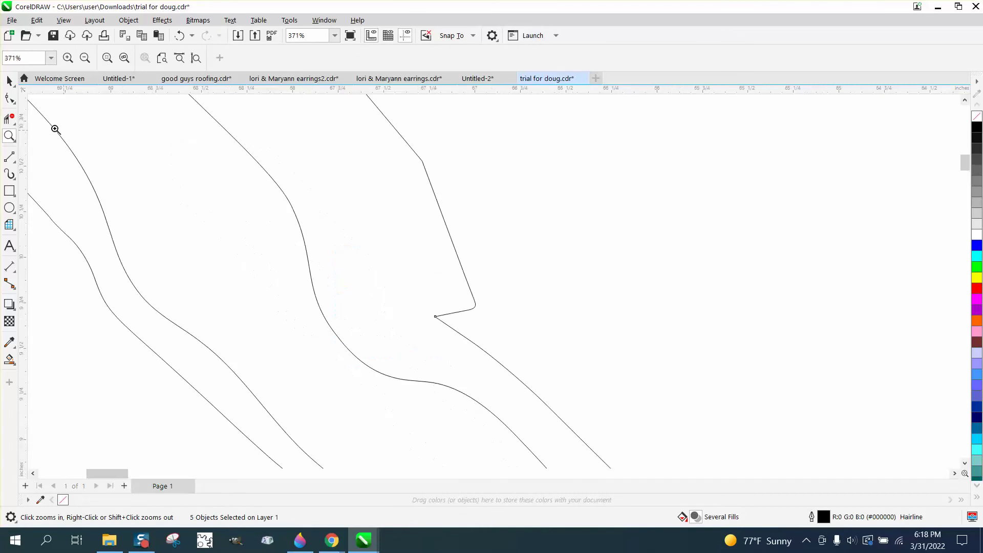
{"action": "left_click", "coordinate": [10, 98]}
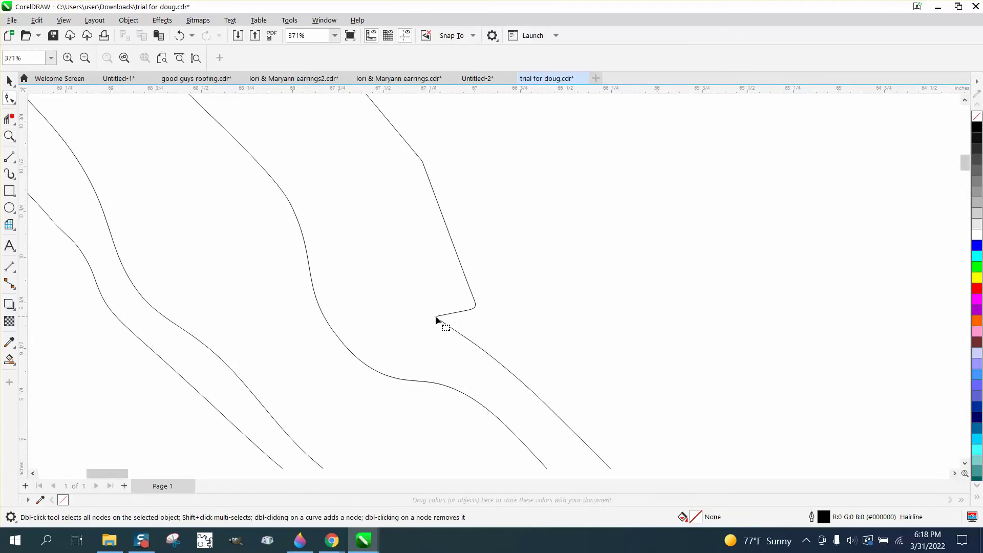
{"action": "left_click", "coordinate": [9, 80]}
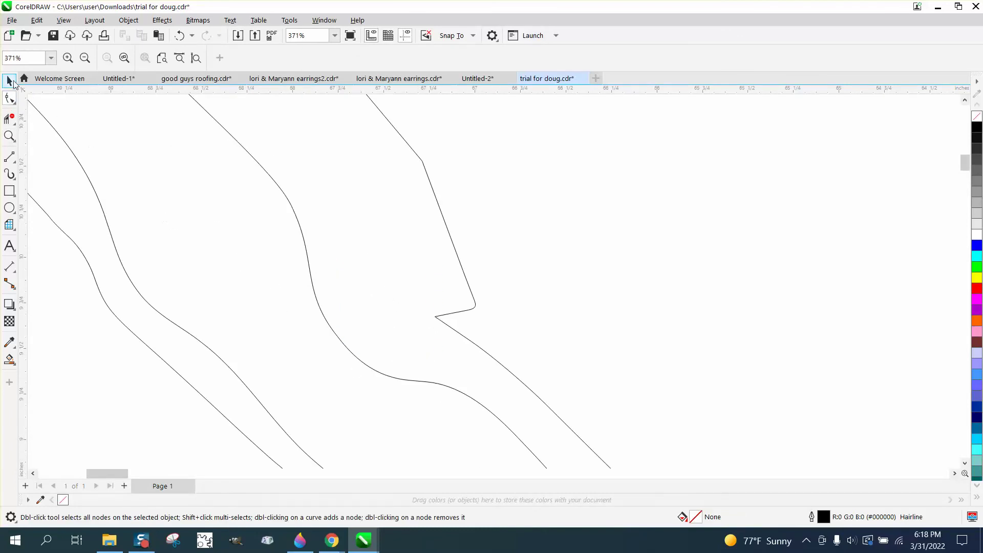
{"action": "left_click", "coordinate": [437, 320]}
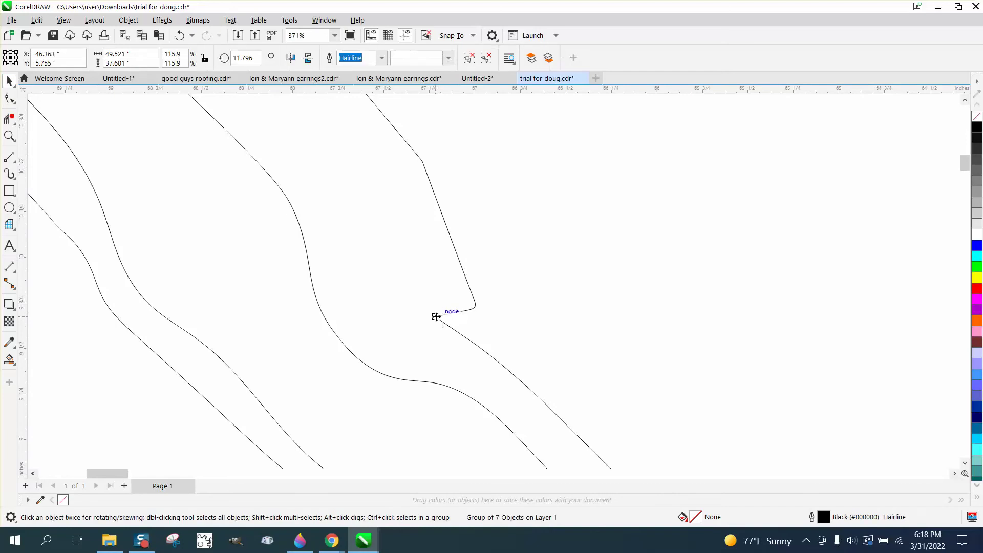
{"action": "left_click", "coordinate": [128, 20]}
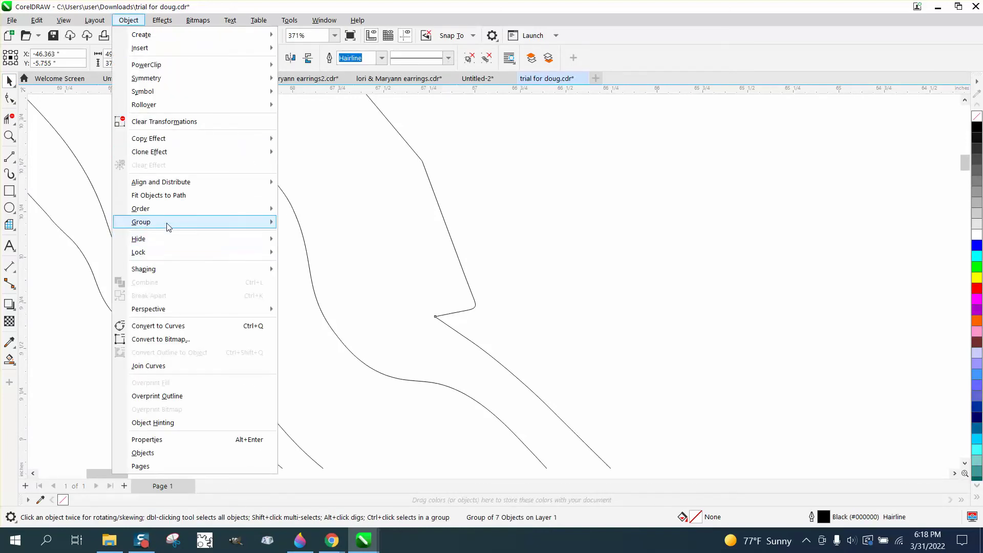
{"action": "mouse_move", "coordinate": [247, 228]}
{"action": "left_click", "coordinate": [310, 236]}
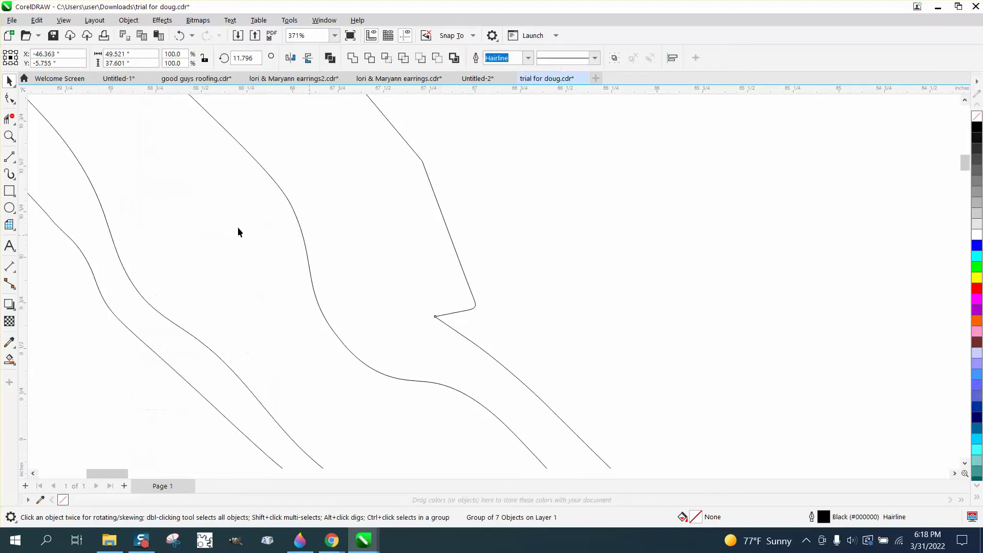
Step: Zoom in closely and select the node at the sharp corner spike
{"action": "left_click", "coordinate": [13, 102]}
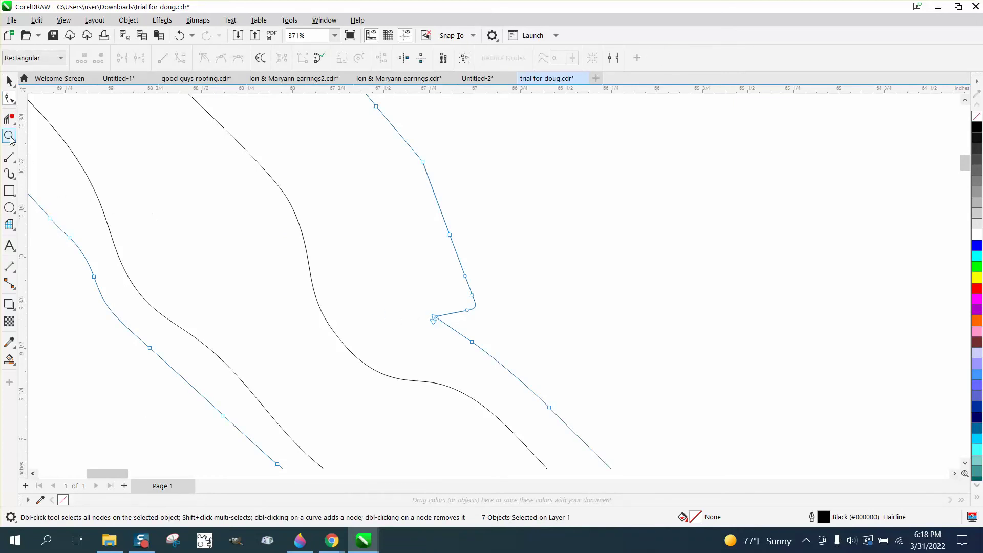
{"action": "left_click", "coordinate": [9, 135]}
{"action": "left_click_drag", "start_coordinate": [433, 295], "coordinate": [487, 338]}
{"action": "left_click", "coordinate": [10, 98]}
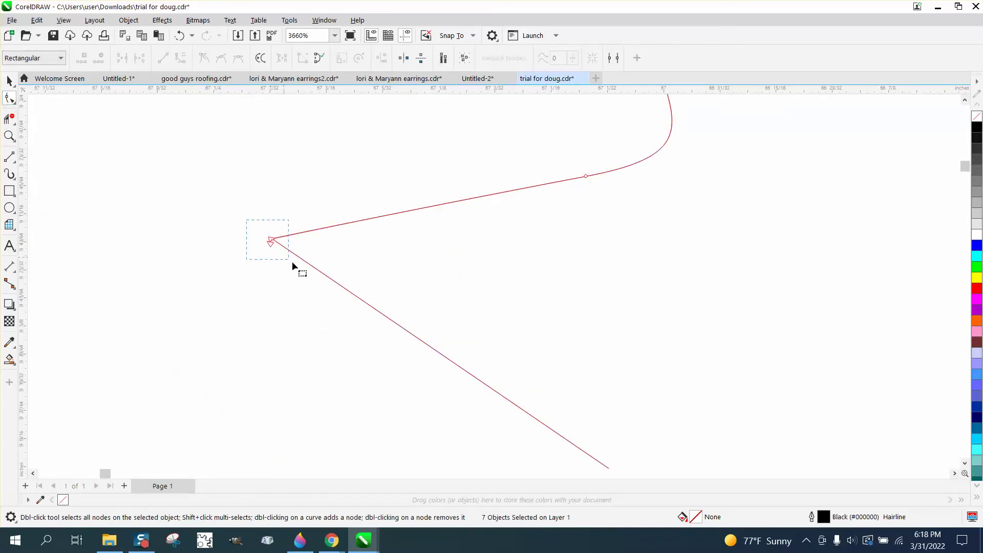
{"action": "left_click_drag", "start_coordinate": [292, 263], "coordinate": [294, 264]}
Step: Join the two corner nodes and bend both segments into a rounded corner
{"action": "left_click", "coordinate": [123, 60]}
{"action": "left_click_drag", "start_coordinate": [373, 214], "coordinate": [277, 186]}
{"action": "left_click_drag", "start_coordinate": [392, 322], "coordinate": [268, 291]}
{"action": "scroll", "coordinate": [258, 246], "scroll_direction": "down", "scroll_amount": 5}
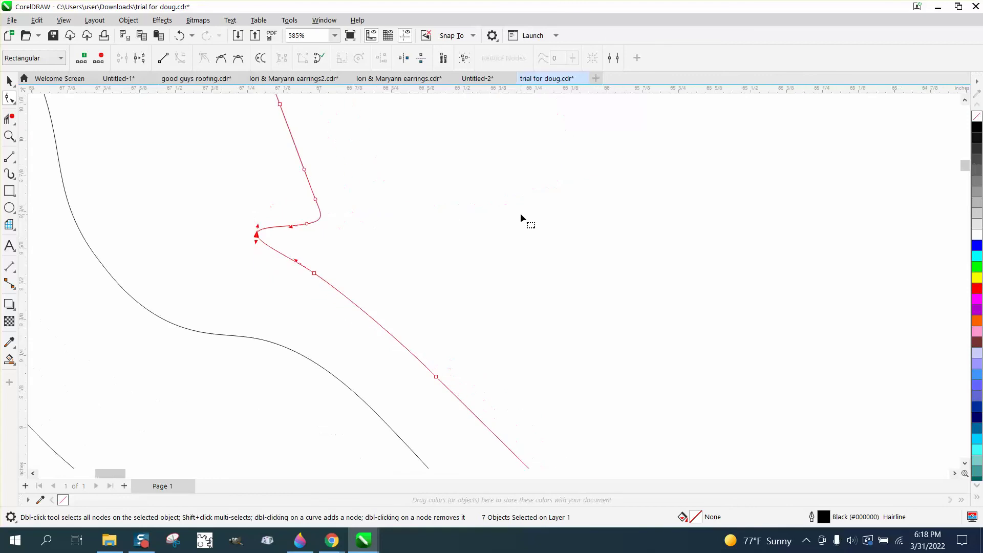
{"action": "scroll", "coordinate": [512, 205], "scroll_direction": "down", "scroll_amount": 4}
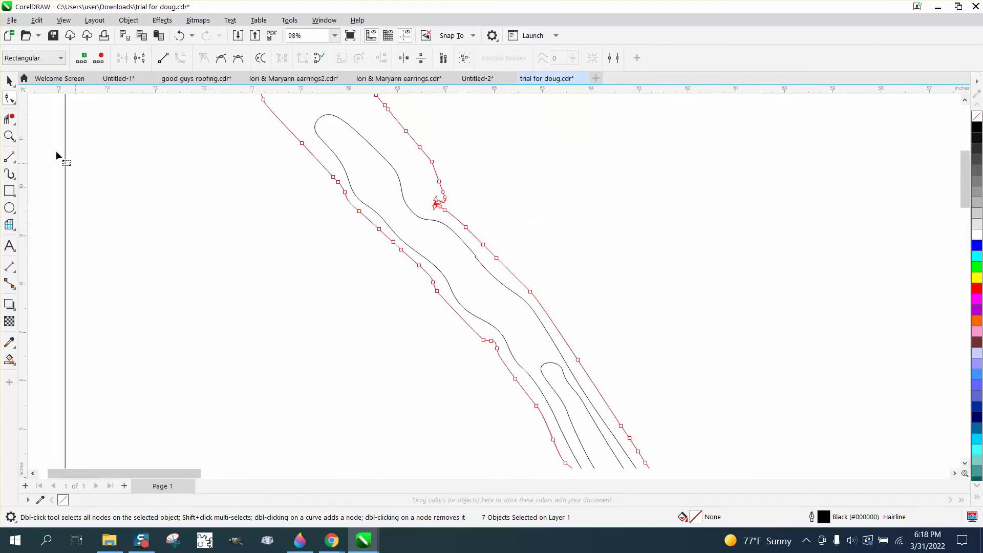
Step: Zoom in on the small loop, drag its node, and delete it, leaving 193 nodes
{"action": "left_click", "coordinate": [9, 136]}
{"action": "left_click_drag", "start_coordinate": [451, 226], "coordinate": [501, 272]}
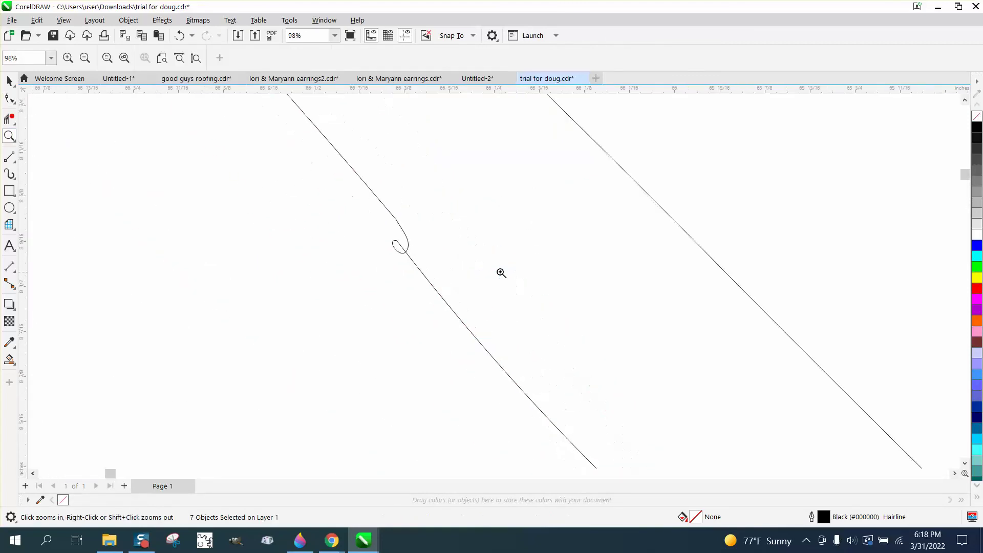
{"action": "left_click_drag", "start_coordinate": [359, 215], "coordinate": [476, 261]}
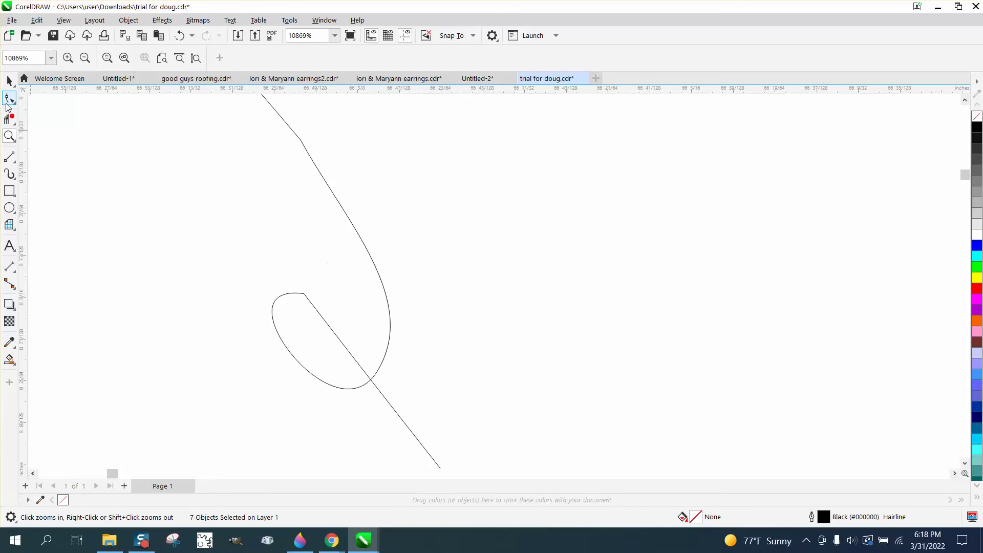
{"action": "left_click", "coordinate": [304, 295]}
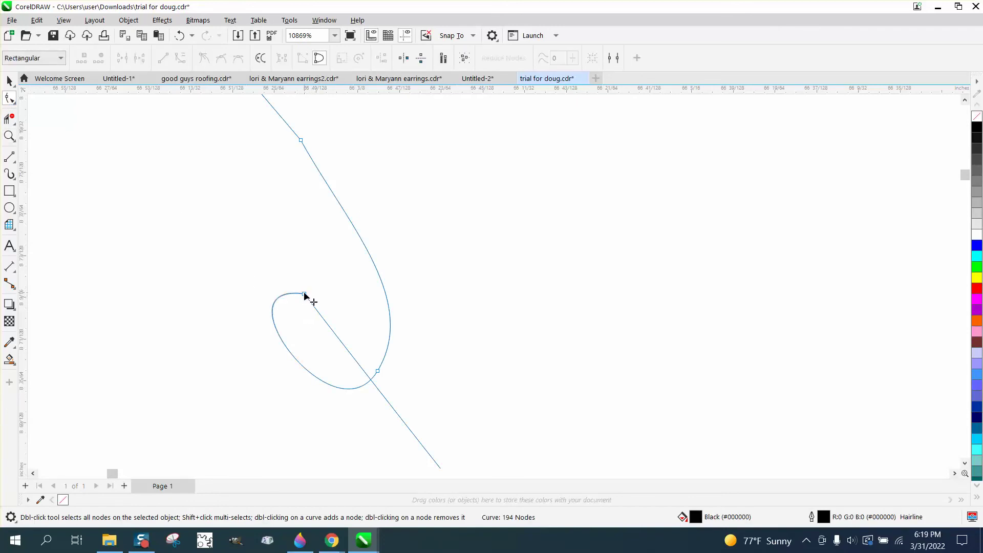
{"action": "left_click_drag", "start_coordinate": [304, 294], "coordinate": [421, 436]}
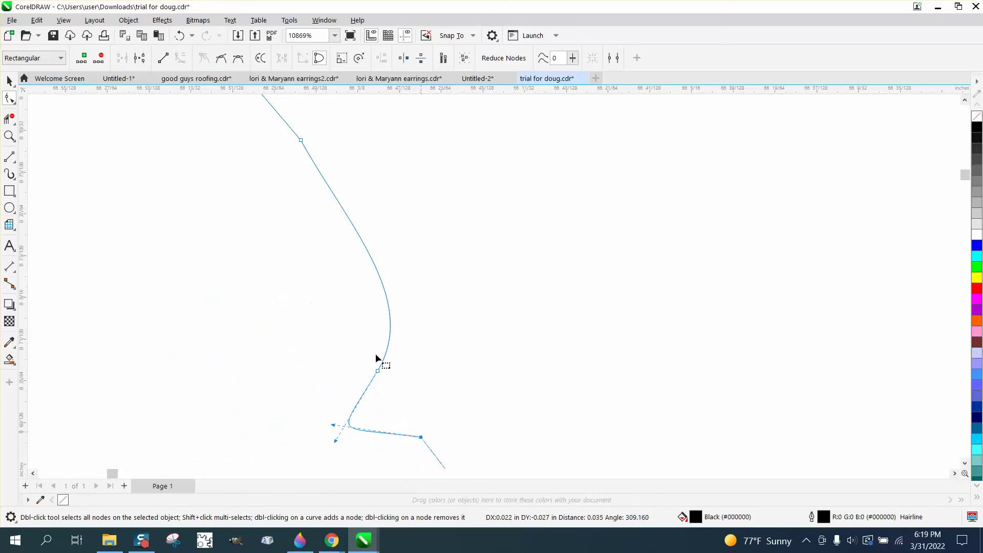
{"action": "scroll", "coordinate": [366, 335], "scroll_direction": "down", "scroll_amount": 1}
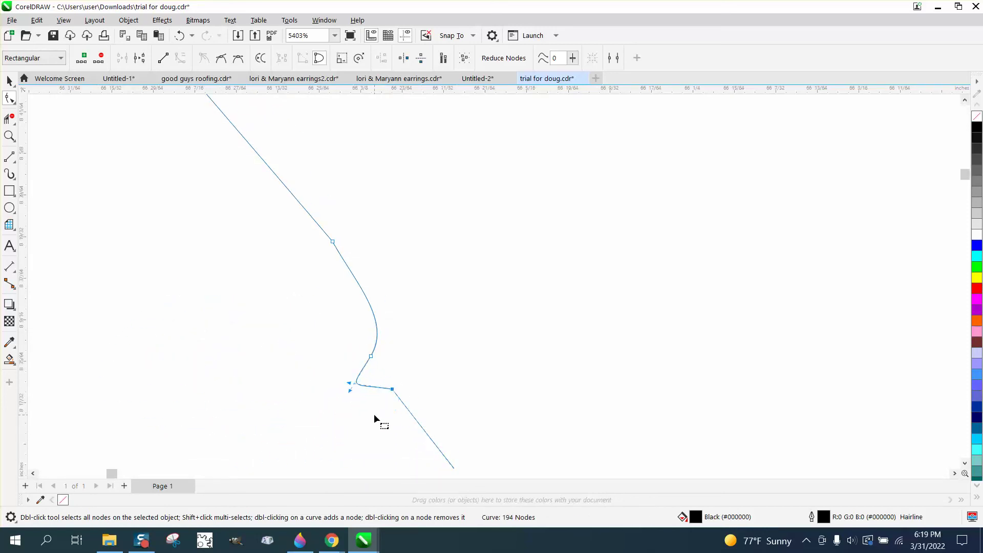
{"action": "key", "text": "Delete"}
{"action": "scroll", "coordinate": [382, 316], "scroll_direction": "down", "scroll_amount": 3}
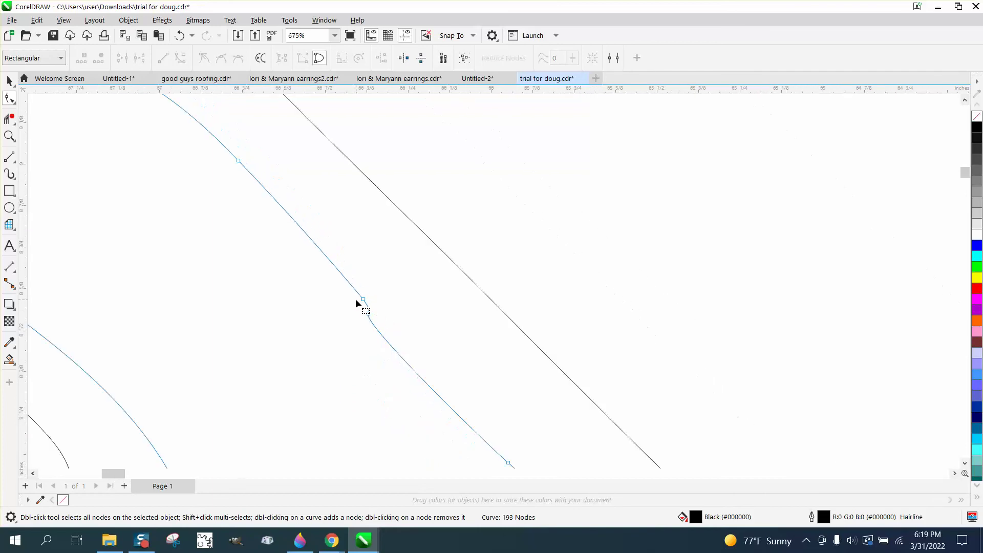
{"action": "scroll", "coordinate": [355, 302], "scroll_direction": "down", "scroll_amount": 4}
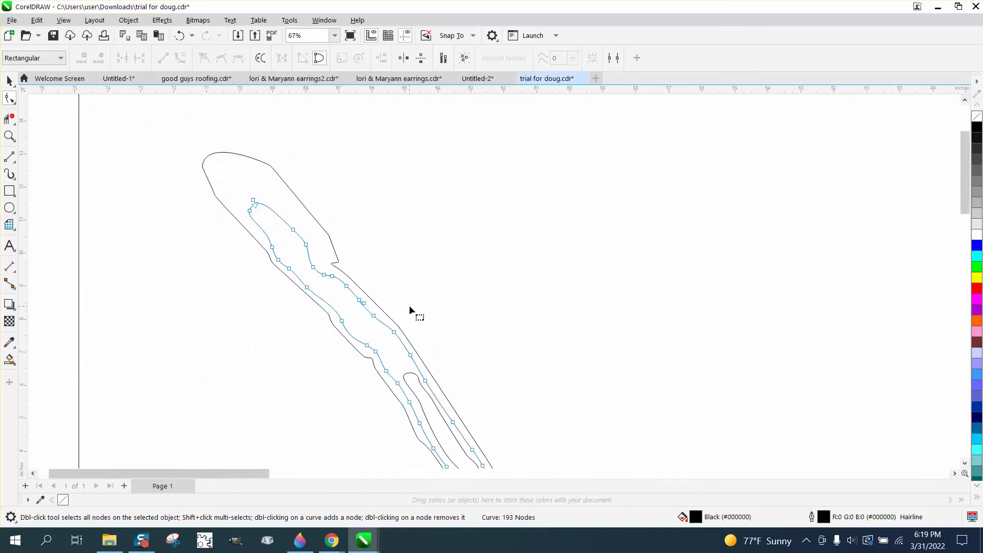
{"action": "scroll", "coordinate": [409, 307], "scroll_direction": "down", "scroll_amount": 3}
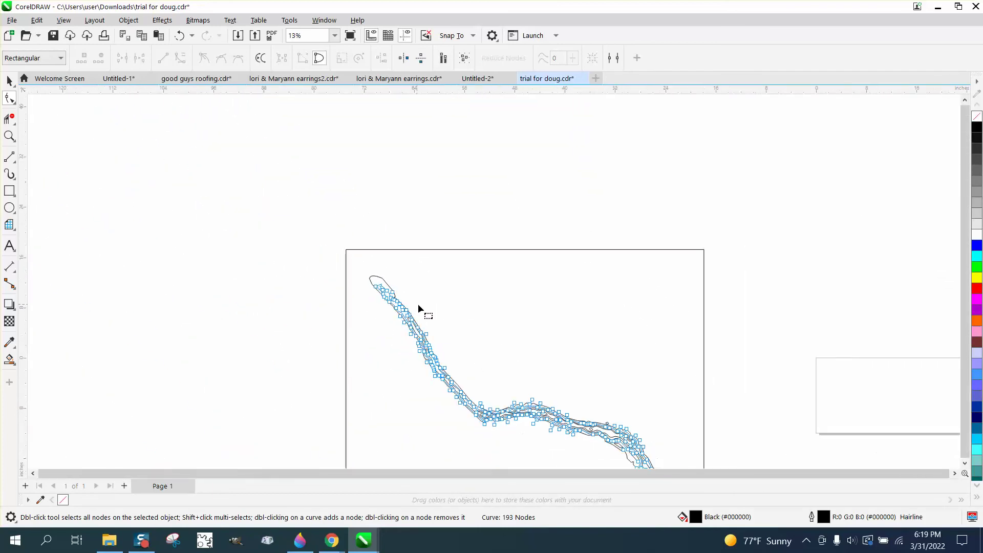
{"action": "scroll", "coordinate": [542, 380], "scroll_direction": "down", "scroll_amount": 1}
{"action": "left_click", "coordinate": [5, 136]}
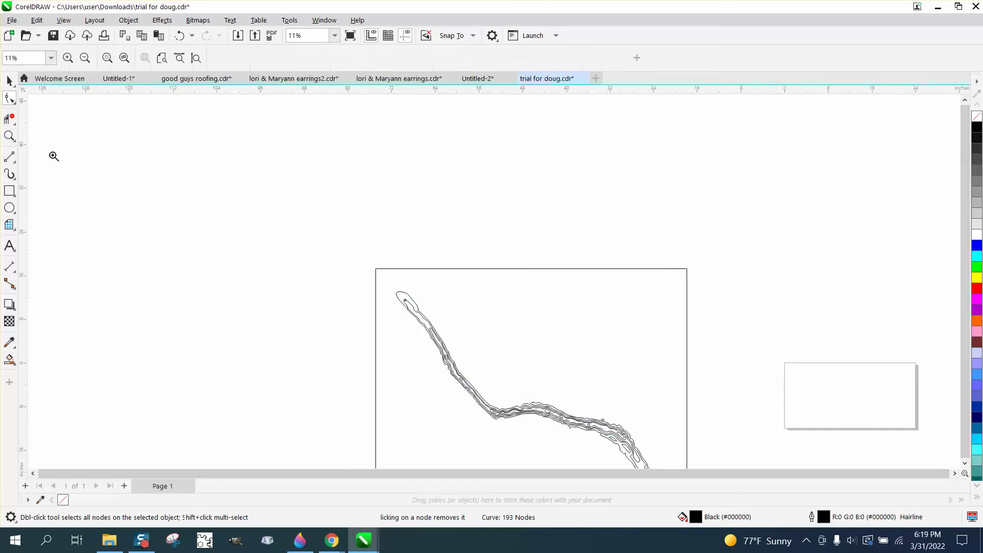
{"action": "left_click_drag", "start_coordinate": [644, 450], "coordinate": [644, 450]}
{"action": "left_click_drag", "start_coordinate": [444, 279], "coordinate": [621, 417]}
{"action": "right_click", "coordinate": [572, 391]}
{"action": "right_click", "coordinate": [549, 384]}
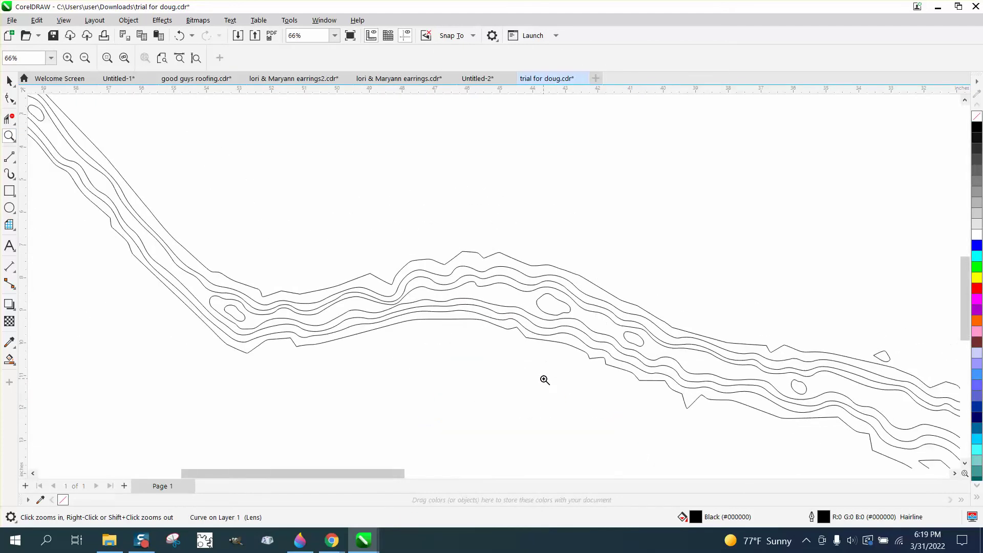
{"action": "right_click", "coordinate": [663, 369]}
{"action": "right_click", "coordinate": [652, 344]}
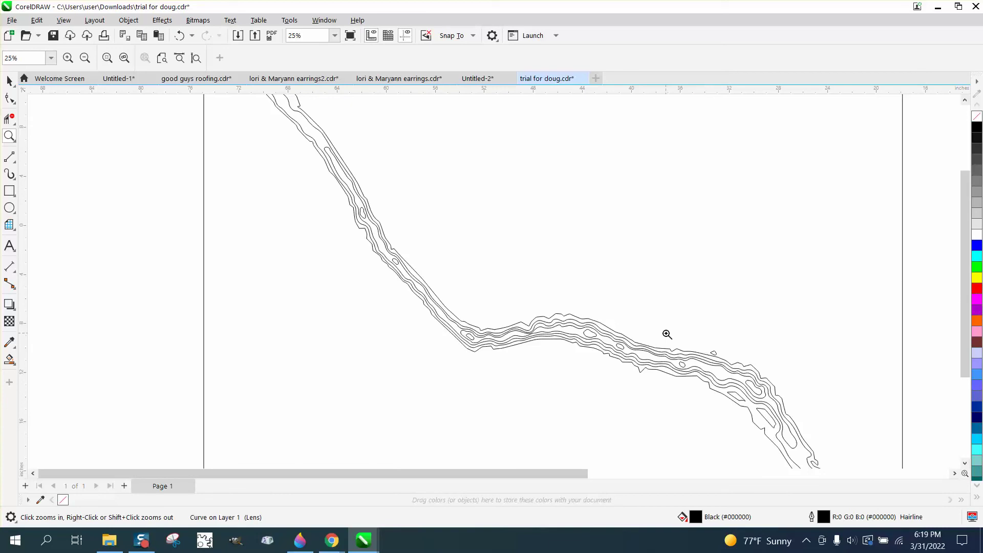
{"action": "right_click", "coordinate": [667, 334]}
{"action": "left_click_drag", "start_coordinate": [669, 335], "coordinate": [776, 444]}
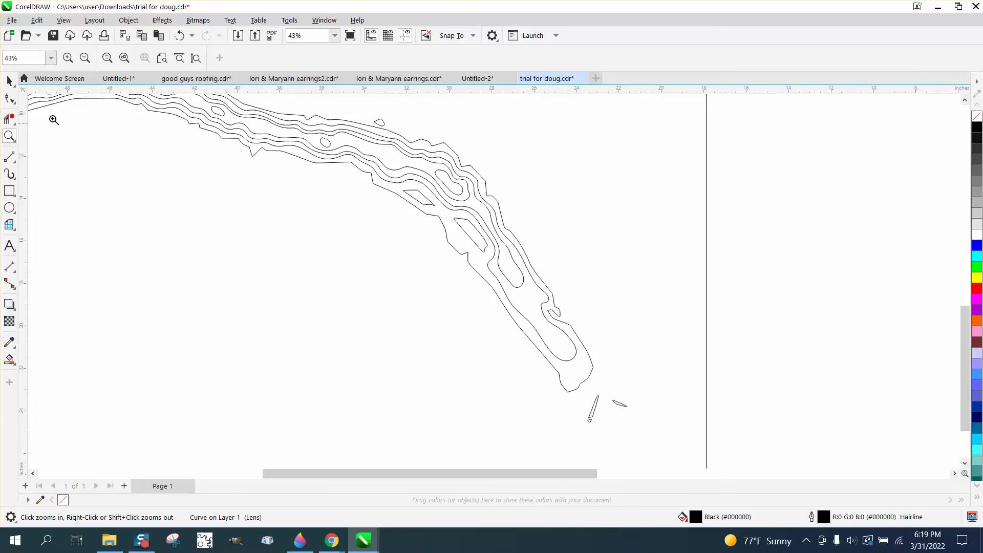
Step: Cycle through the shaping tools and return to the Pick tool
{"action": "left_click", "coordinate": [11, 100]}
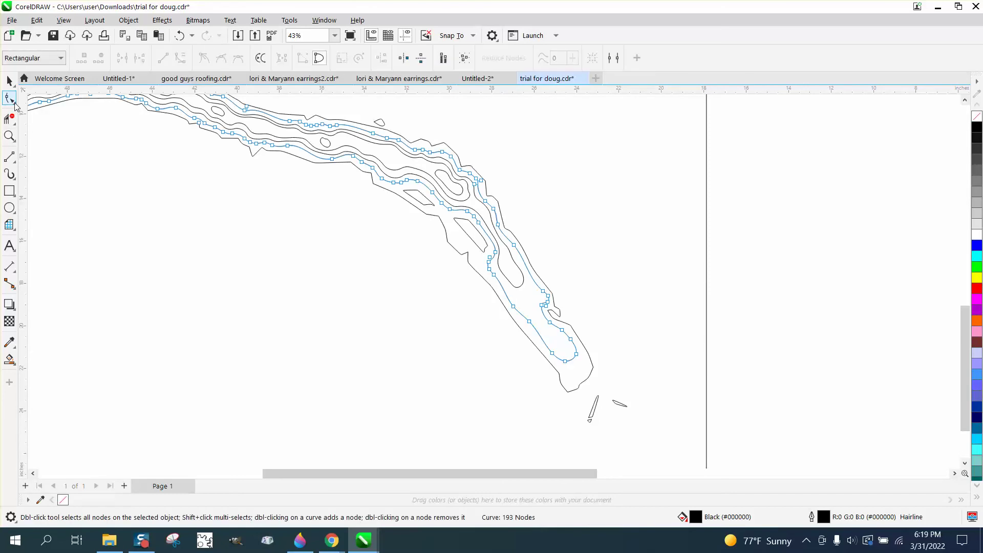
{"action": "left_click", "coordinate": [15, 105]}
{"action": "left_click", "coordinate": [46, 114]}
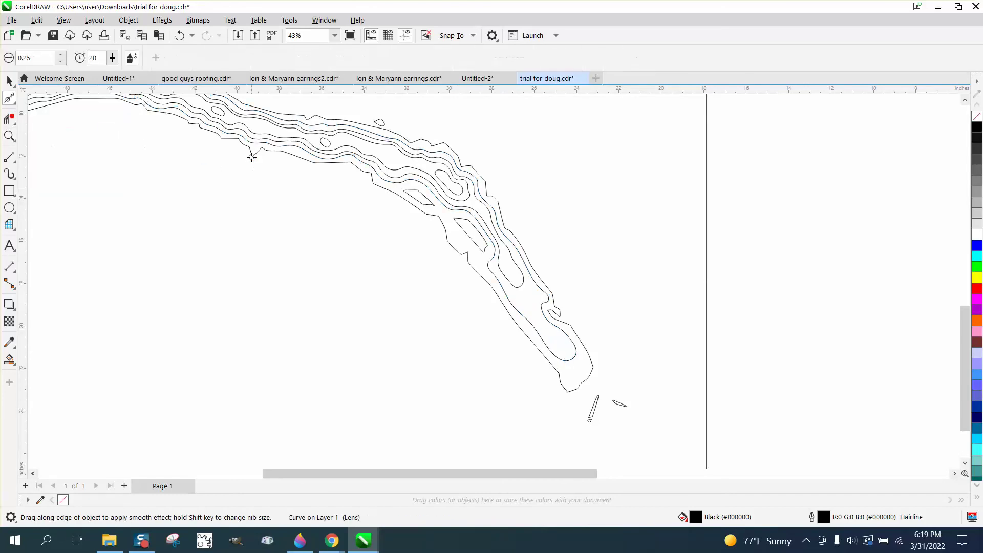
{"action": "left_click", "coordinate": [9, 80]}
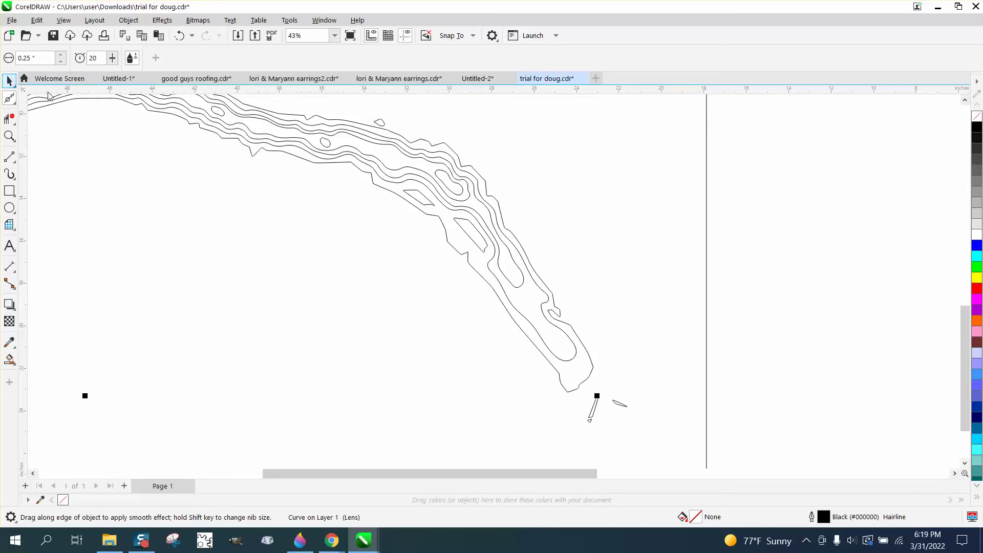
Step: Select the rectangular border curve and lock it with Object > Lock > Lock Object
{"action": "left_click", "coordinate": [129, 20]}
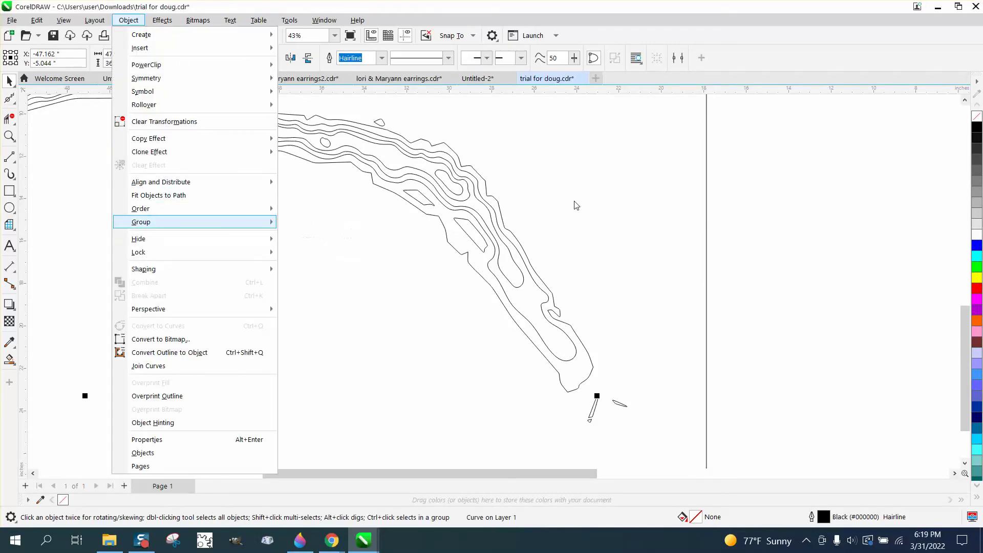
{"action": "left_click", "coordinate": [733, 234]}
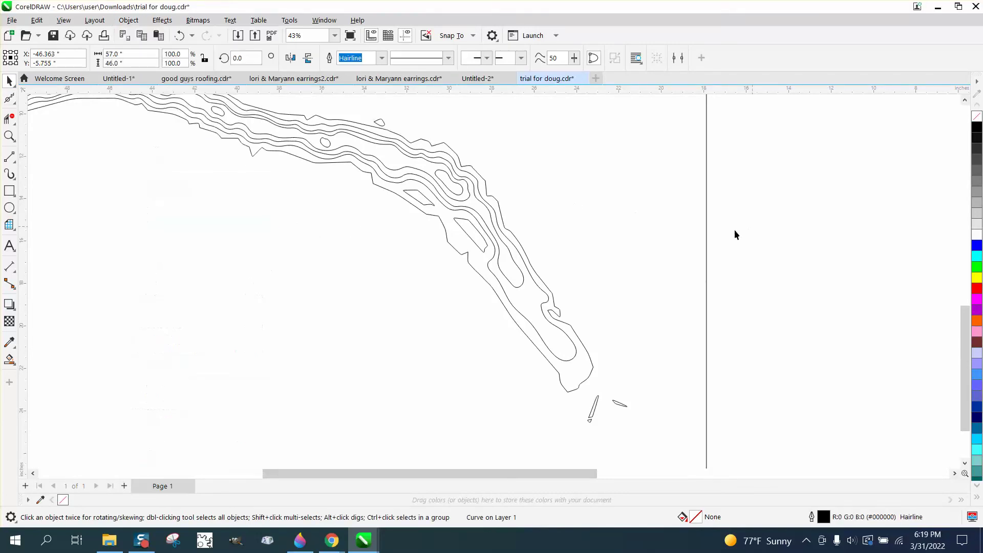
{"action": "left_click", "coordinate": [706, 236]}
{"action": "scroll", "coordinate": [739, 245], "scroll_direction": "down", "scroll_amount": 2}
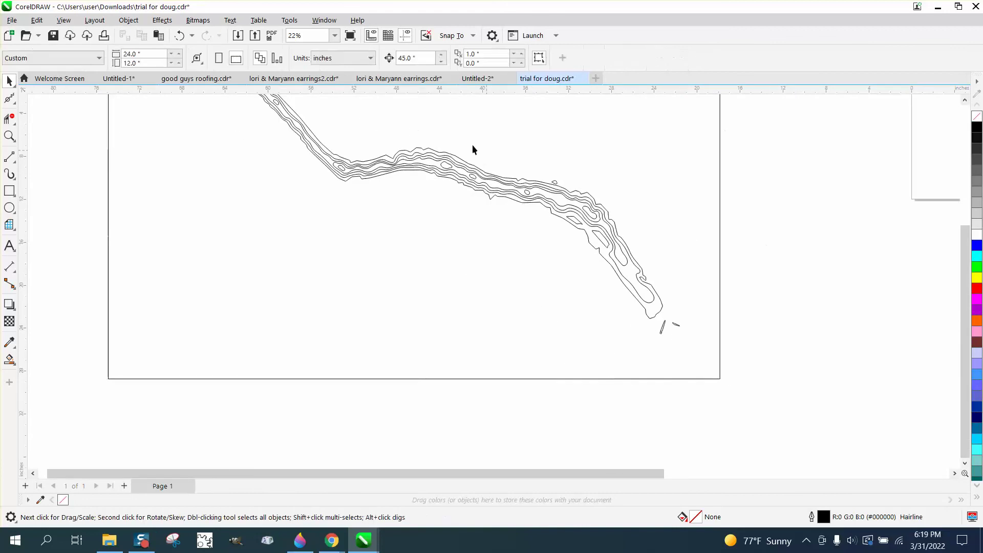
{"action": "left_click", "coordinate": [719, 198]}
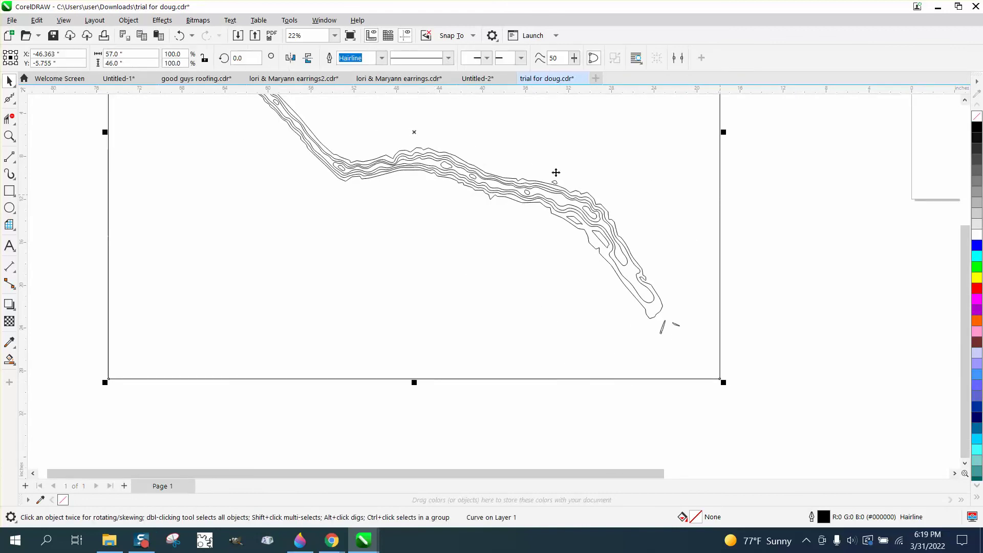
{"action": "left_click", "coordinate": [129, 20]}
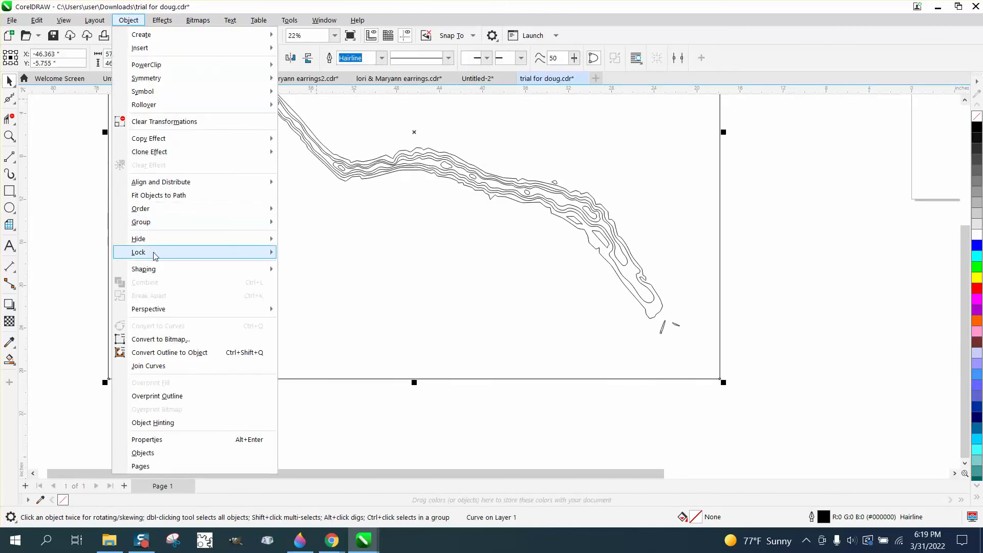
{"action": "mouse_move", "coordinate": [248, 254]}
{"action": "left_click", "coordinate": [289, 255]}
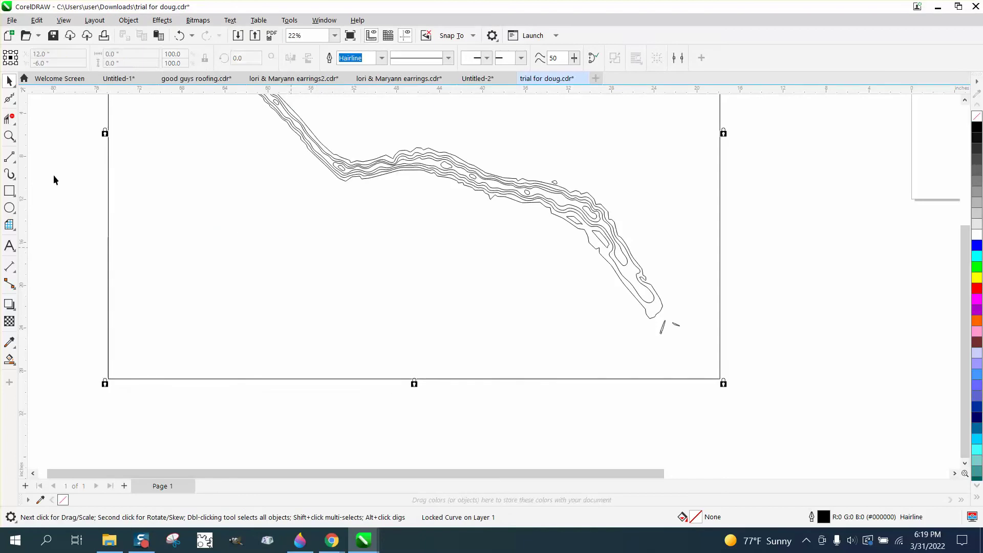
{"action": "left_click", "coordinate": [9, 136]}
Step: Delete the V-notch node and right-hand corner node from the lowest contour, leaving 294 nodes
{"action": "left_click_drag", "start_coordinate": [474, 186], "coordinate": [549, 228]}
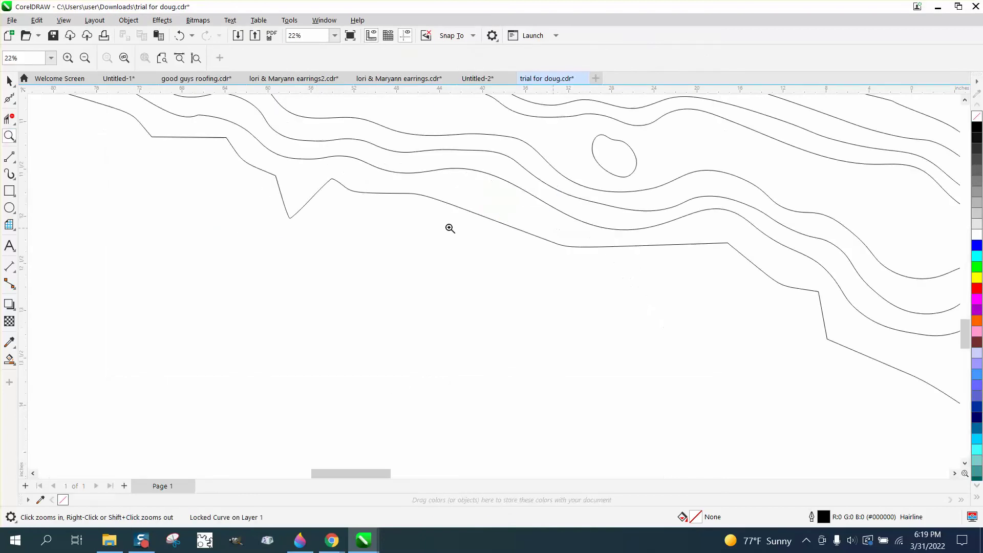
{"action": "left_click", "coordinate": [16, 105]}
{"action": "left_click", "coordinate": [52, 99]}
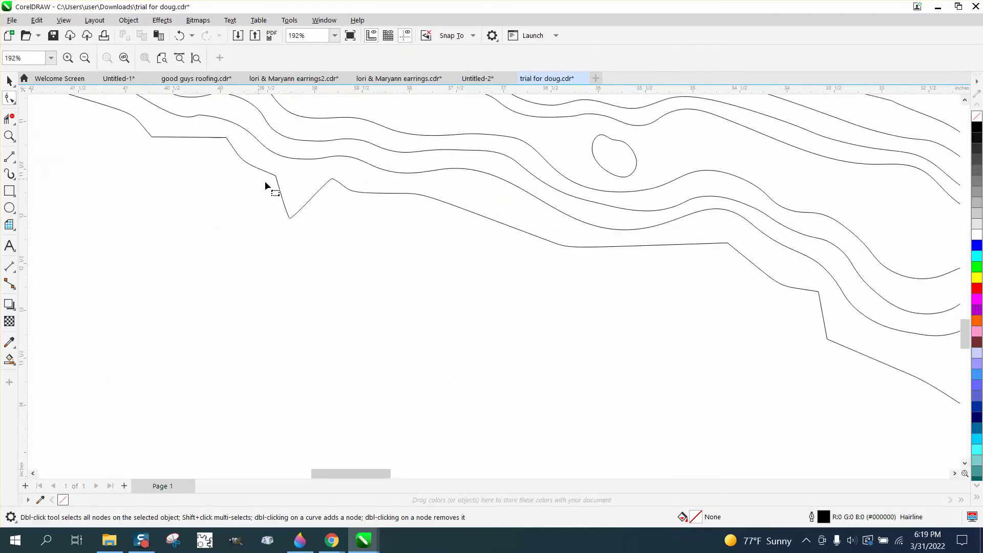
{"action": "left_click", "coordinate": [289, 216]}
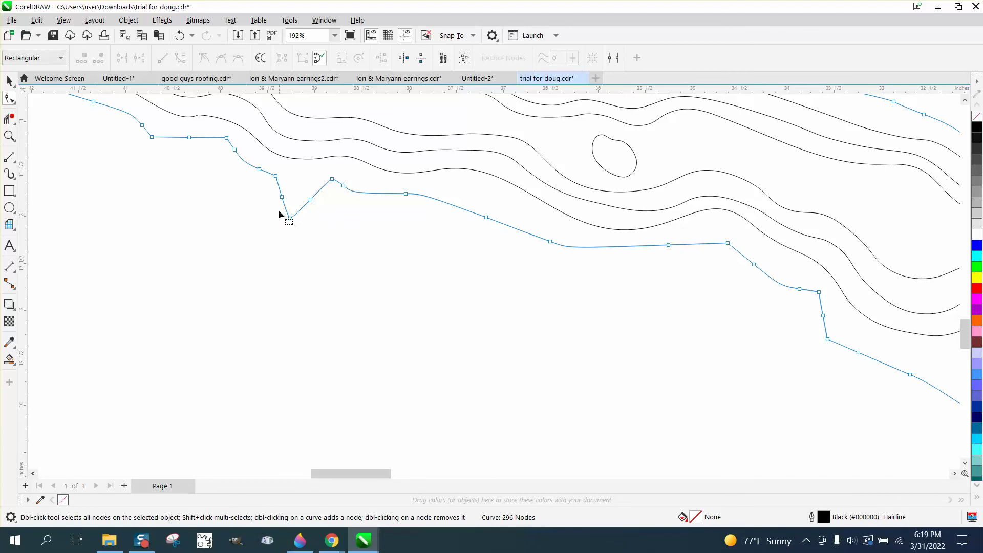
{"action": "left_click_drag", "start_coordinate": [306, 231], "coordinate": [307, 230]}
{"action": "key", "text": "Delete"}
{"action": "left_click", "coordinate": [817, 293]}
{"action": "key", "text": "Delete"}
{"action": "left_click", "coordinate": [16, 124]}
Step: Set the Smooth brush nib to 1.0" and brush out the kinks along the contours
{"action": "left_click", "coordinate": [14, 103]}
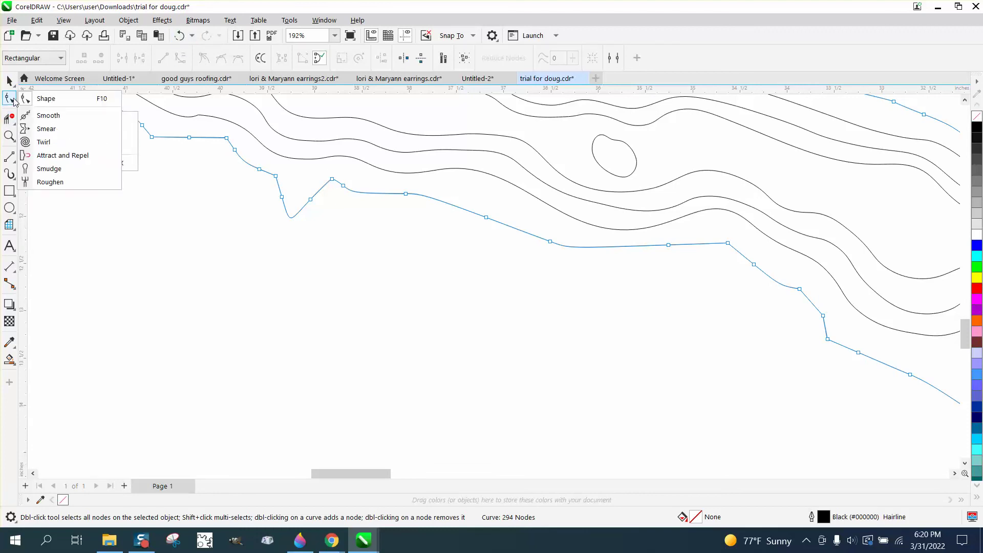
{"action": "left_click", "coordinate": [46, 115]}
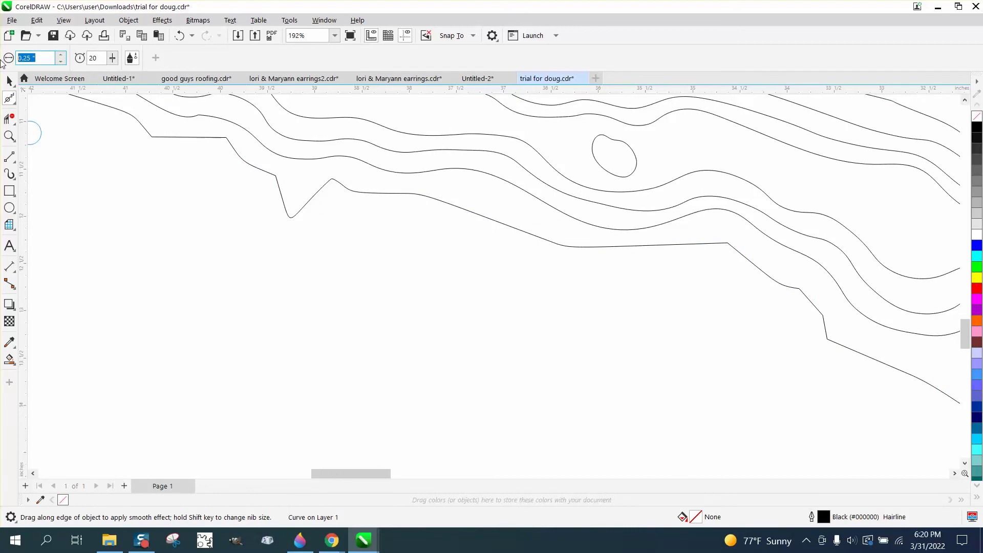
{"action": "type", "text": "1"}
{"action": "key", "text": "Return"}
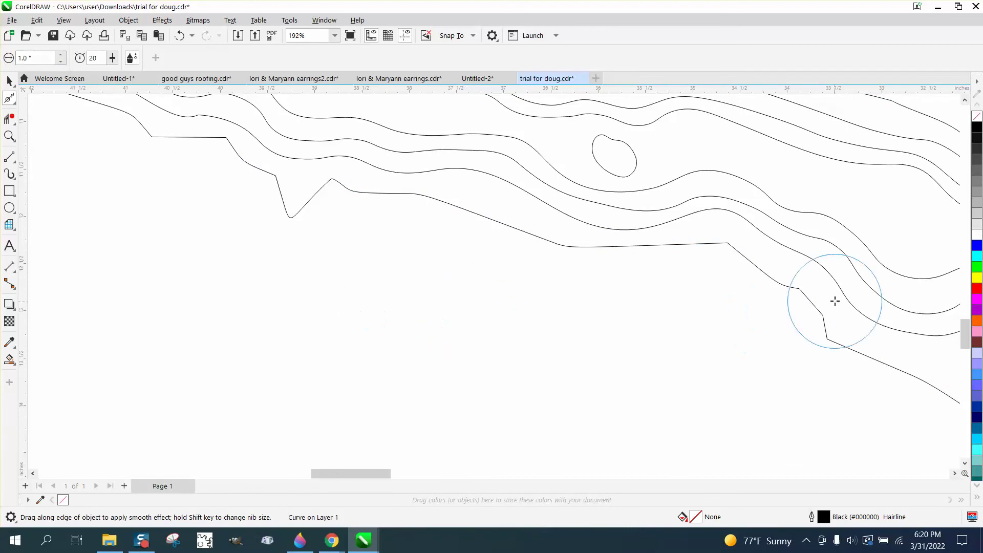
{"action": "mouse_move", "coordinate": [835, 301]}
{"action": "left_mouse_down"}
{"action": "mouse_move", "coordinate": [731, 258]}
{"action": "mouse_move", "coordinate": [732, 249]}
{"action": "mouse_move", "coordinate": [708, 256]}
{"action": "mouse_move", "coordinate": [730, 242]}
{"action": "mouse_move", "coordinate": [619, 251]}
{"action": "mouse_move", "coordinate": [302, 206]}
{"action": "mouse_move", "coordinate": [269, 223]}
{"action": "mouse_move", "coordinate": [260, 185]}
{"action": "mouse_move", "coordinate": [196, 152]}
{"action": "mouse_move", "coordinate": [140, 142]}
{"action": "left_mouse_up"}
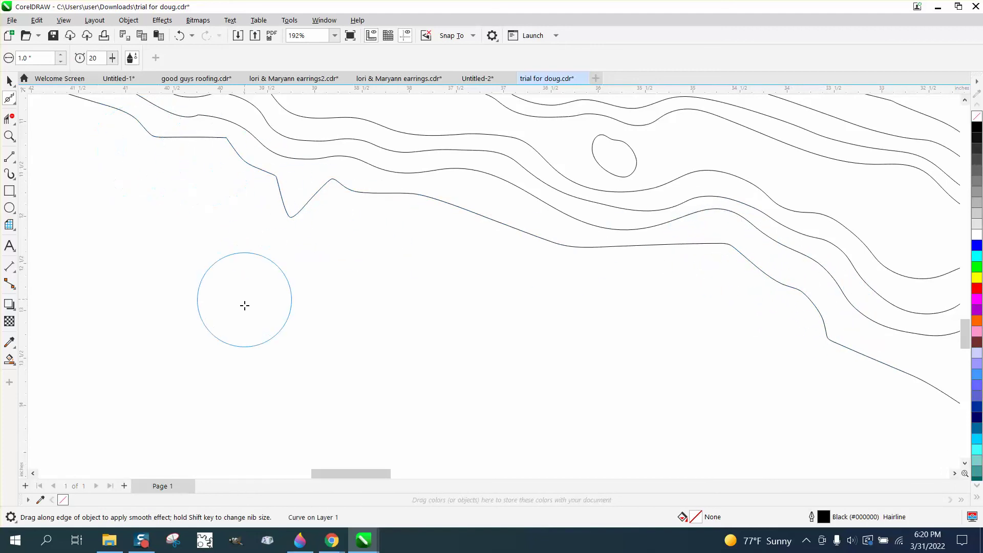
{"action": "scroll", "coordinate": [244, 306], "scroll_direction": "down", "scroll_amount": 4}
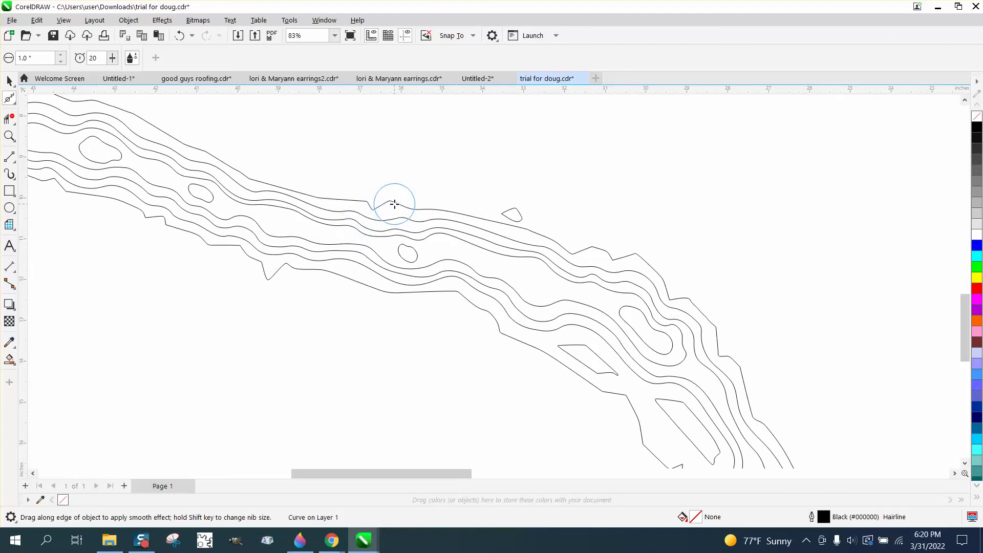
{"action": "left_click_drag", "start_coordinate": [394, 204], "coordinate": [380, 209]}
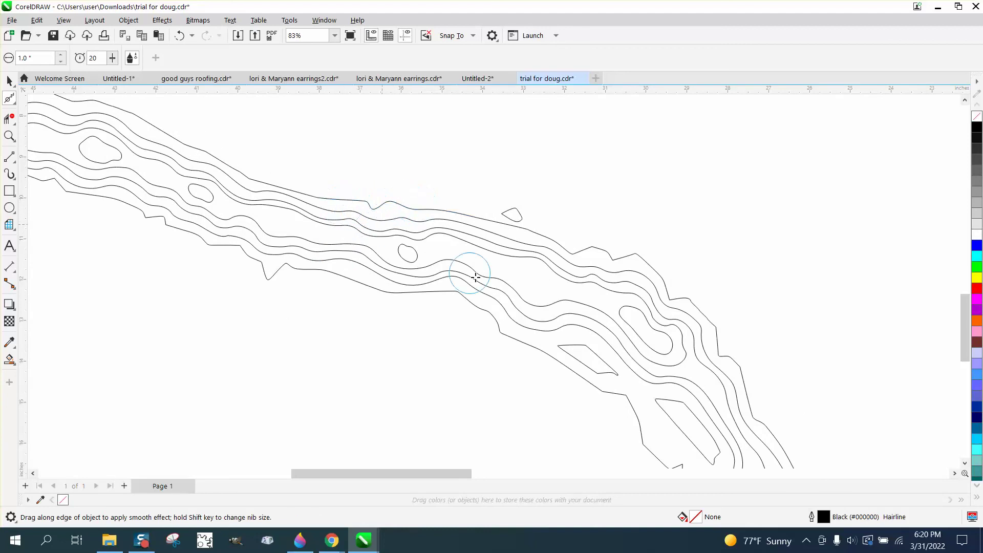
{"action": "mouse_move", "coordinate": [476, 277]}
{"action": "left_mouse_down"}
{"action": "mouse_move", "coordinate": [635, 254]}
{"action": "mouse_move", "coordinate": [657, 263]}
{"action": "mouse_move", "coordinate": [631, 253]}
{"action": "mouse_move", "coordinate": [710, 313]}
{"action": "mouse_move", "coordinate": [736, 354]}
{"action": "mouse_move", "coordinate": [625, 374]}
{"action": "mouse_move", "coordinate": [632, 397]}
{"action": "left_mouse_up"}
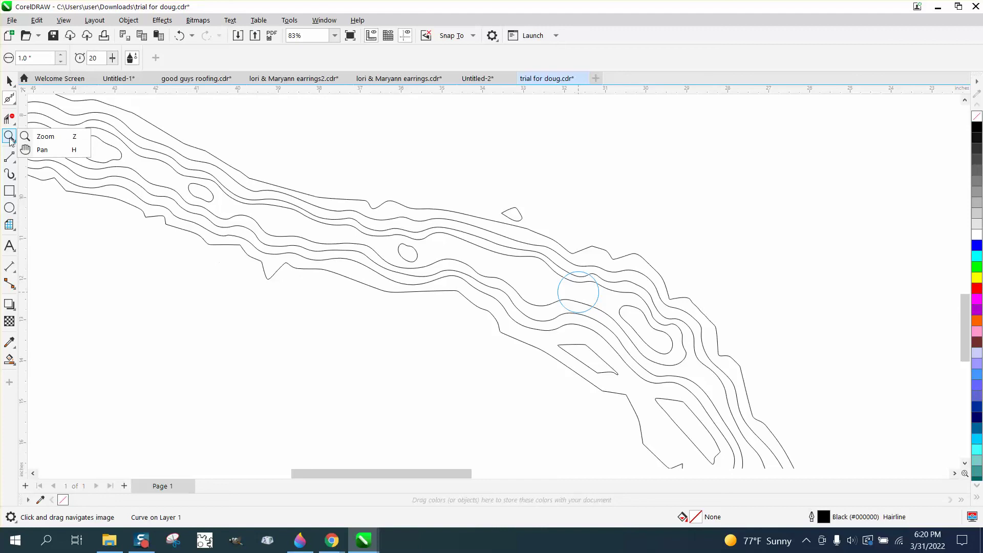
Step: Zoom in closely on the curled tip of the small island shape
{"action": "left_click", "coordinate": [44, 137]}
{"action": "left_click_drag", "start_coordinate": [589, 352], "coordinate": [687, 413]}
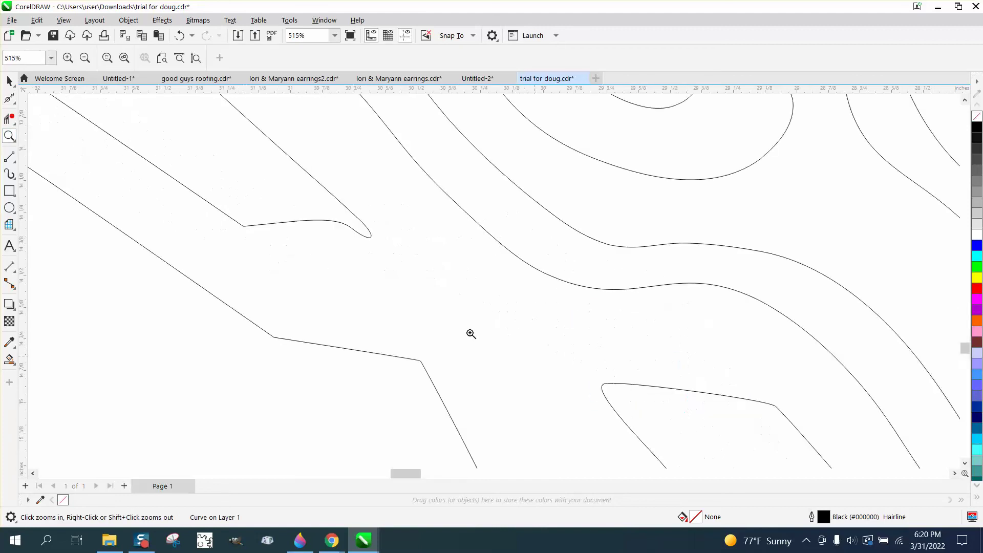
{"action": "right_click", "coordinate": [307, 266]}
{"action": "right_click", "coordinate": [362, 254]}
{"action": "right_click", "coordinate": [361, 253]}
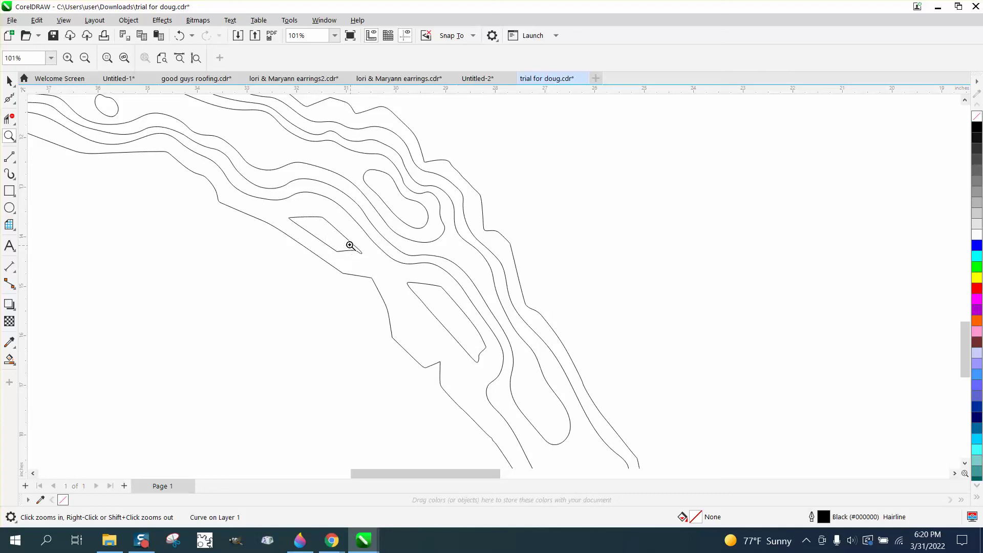
{"action": "left_click_drag", "start_coordinate": [349, 245], "coordinate": [381, 272]}
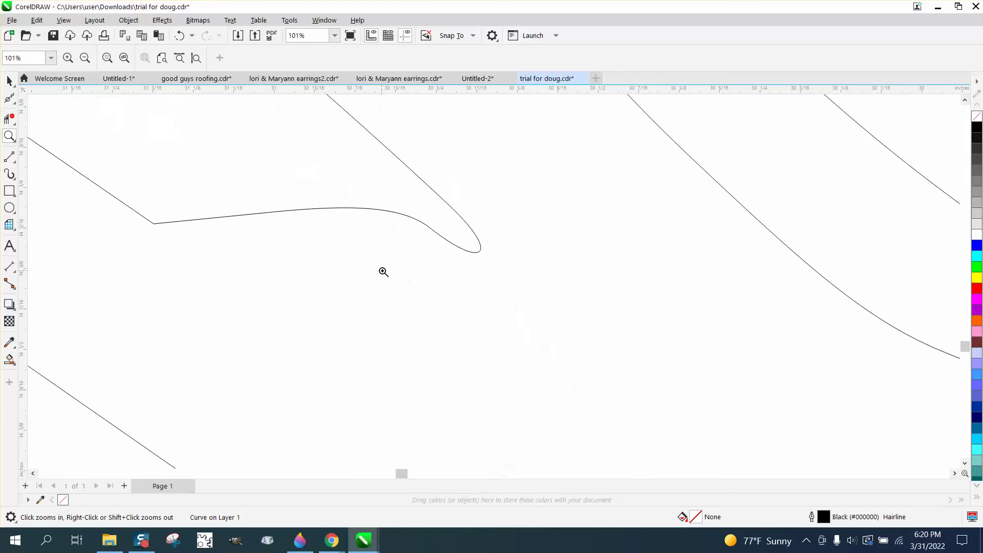
Step: Drag the island's tip node down-left to turn the hook into a rounder U-turn
{"action": "left_click", "coordinate": [15, 105]}
{"action": "left_click", "coordinate": [76, 117]}
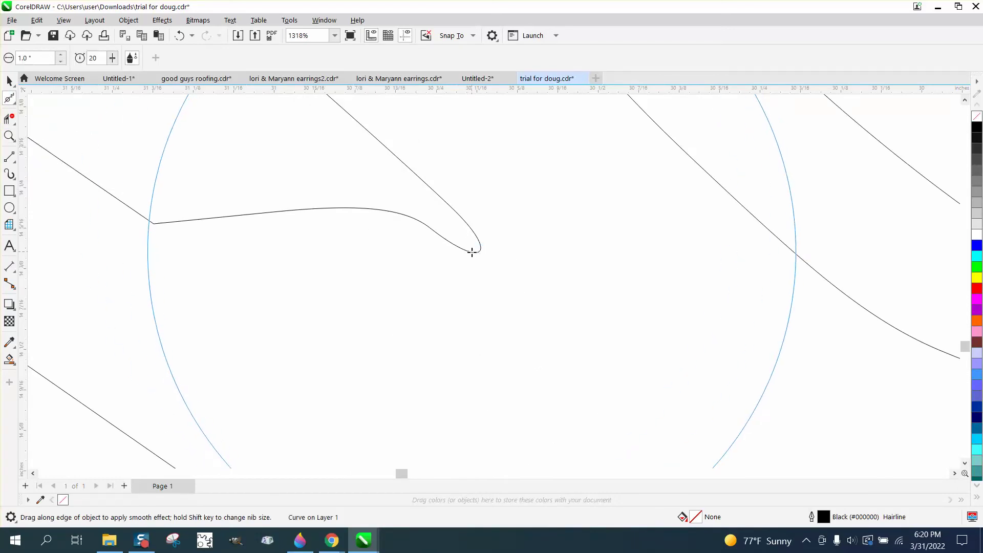
{"action": "left_click", "coordinate": [15, 105]}
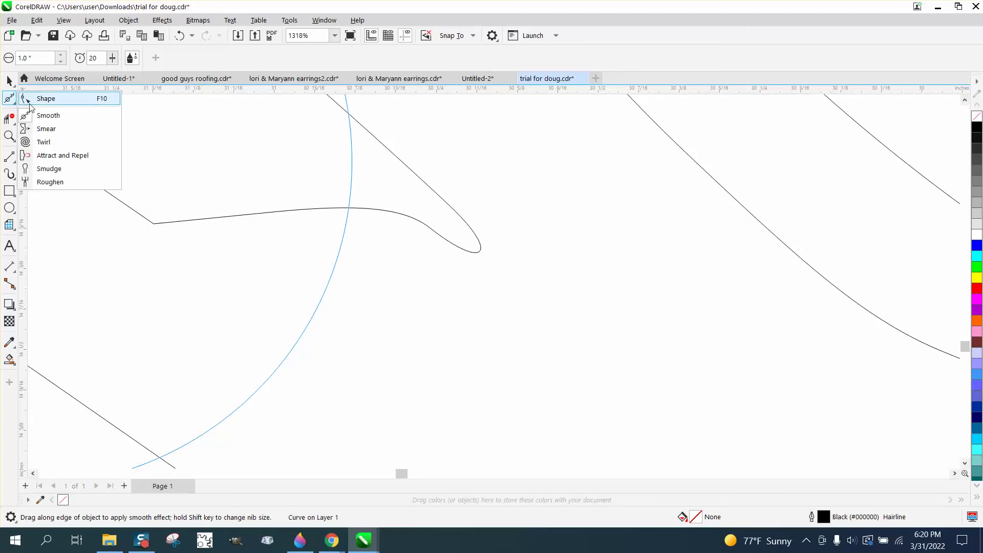
{"action": "left_click", "coordinate": [44, 97]}
{"action": "left_click", "coordinate": [430, 227]}
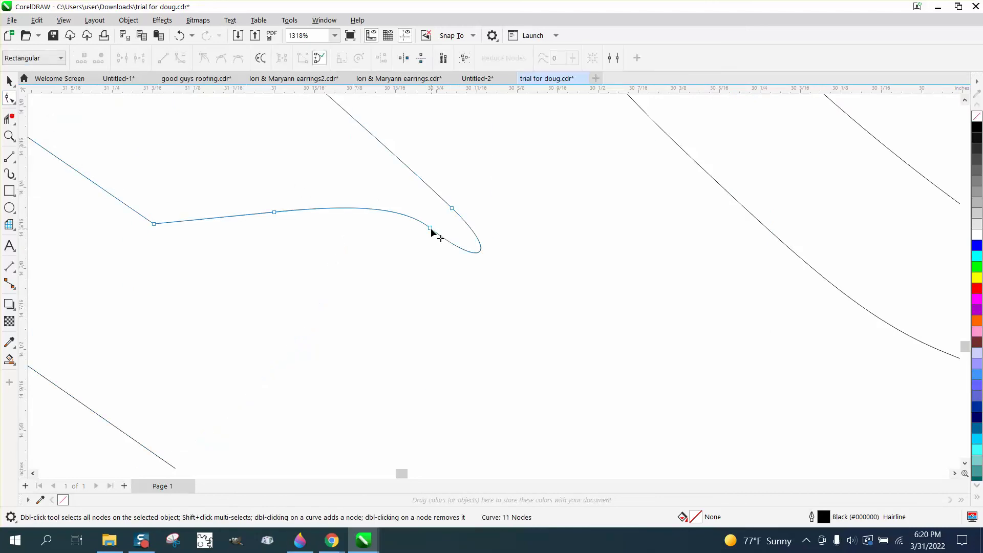
{"action": "left_click_drag", "start_coordinate": [432, 231], "coordinate": [412, 252]}
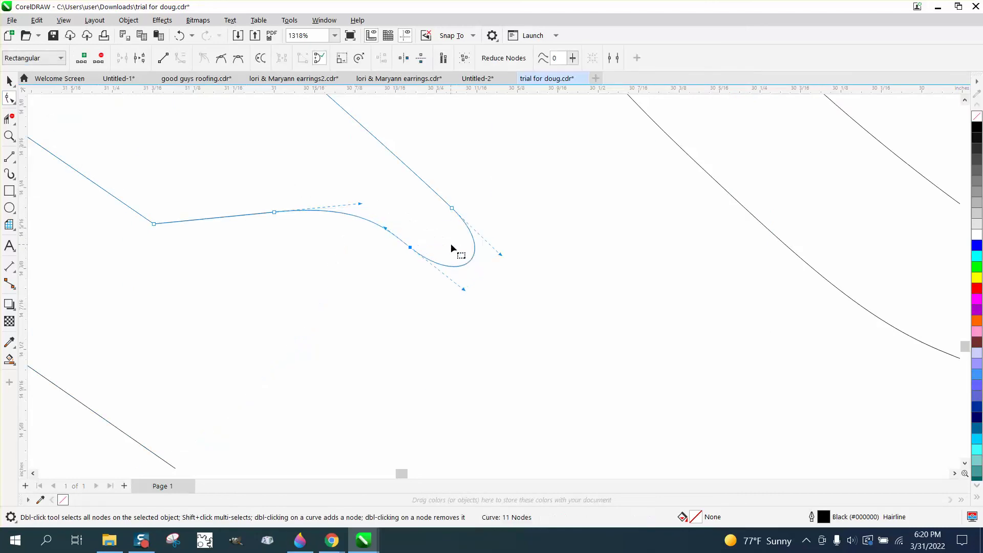
{"action": "scroll", "coordinate": [450, 244], "scroll_direction": "down", "scroll_amount": 2}
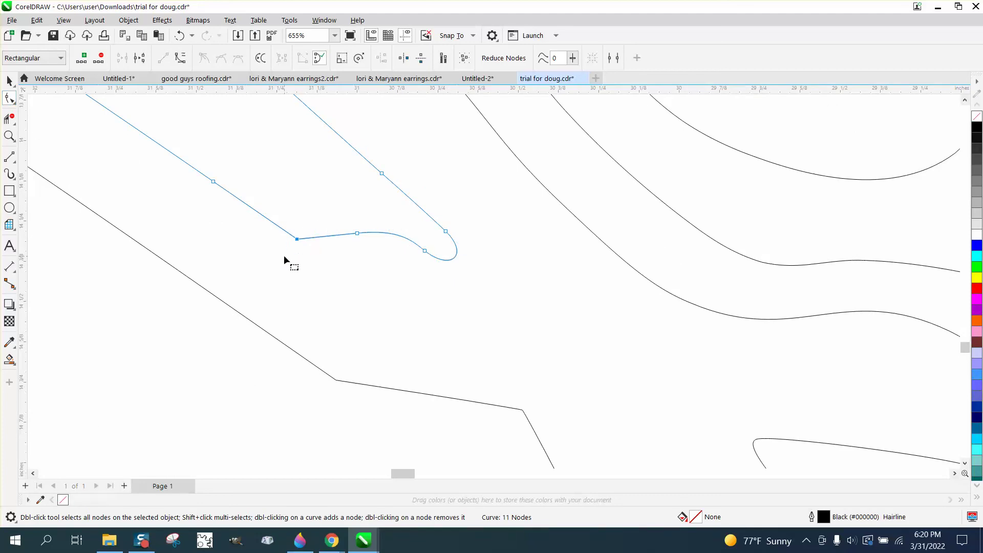
Step: Dismiss the accidentally opened calculator and undo the mistaken node deletion
{"action": "key", "text": "XF86Calculator"}
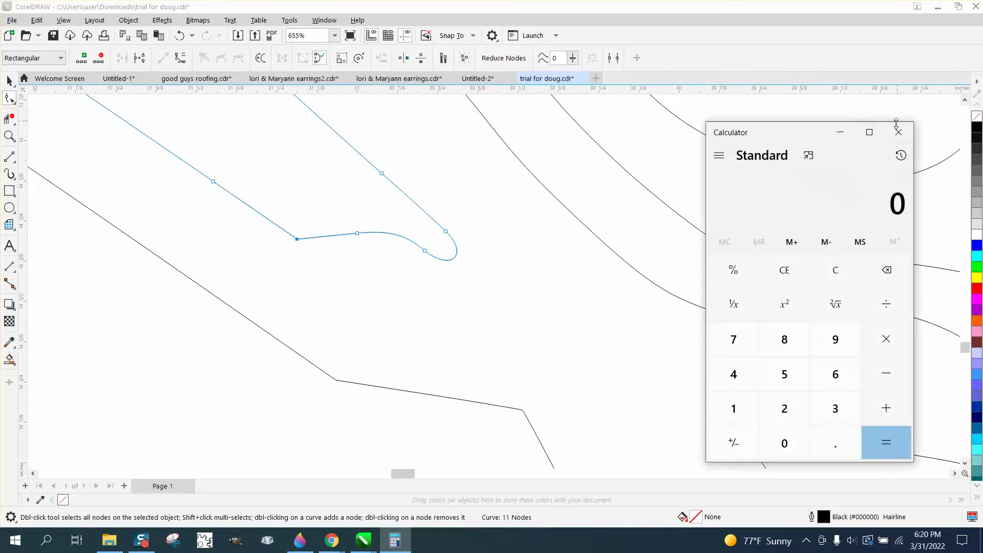
{"action": "left_click", "coordinate": [898, 131]}
{"action": "key", "text": "Delete"}
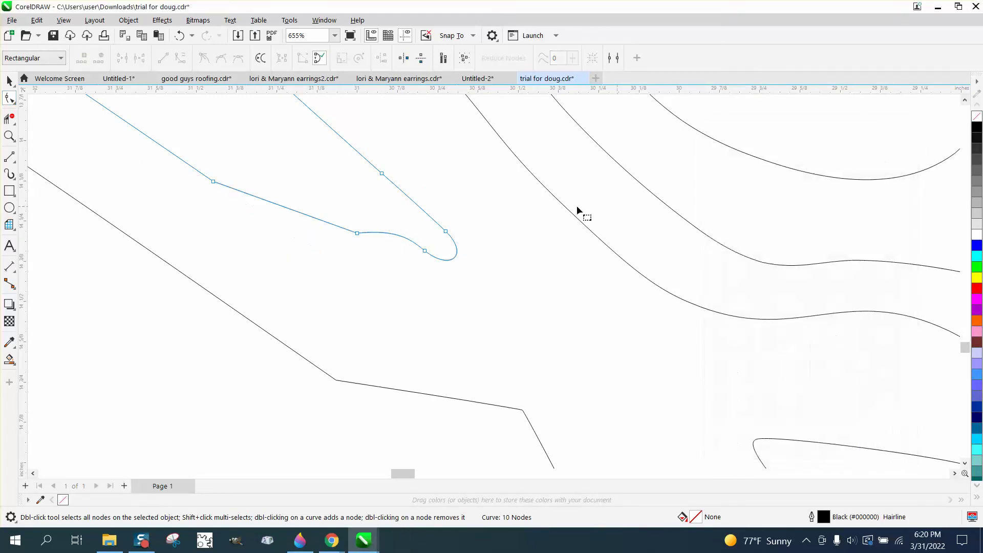
{"action": "left_click", "coordinate": [179, 35]}
Step: Convert the segment near the small island's tip to a curve and bend it into a gentle S-shaped dip
{"action": "right_click", "coordinate": [298, 240]}
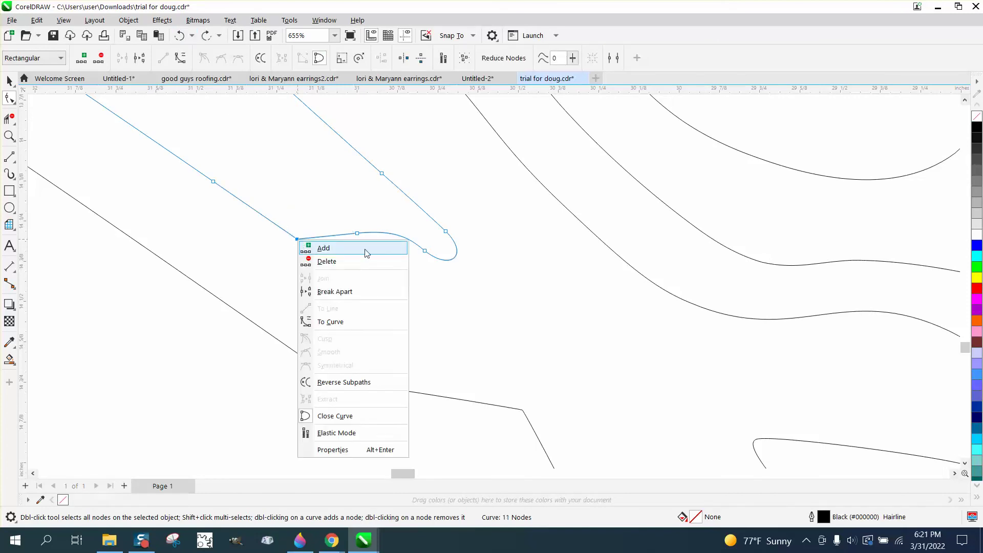
{"action": "left_click", "coordinate": [330, 321]}
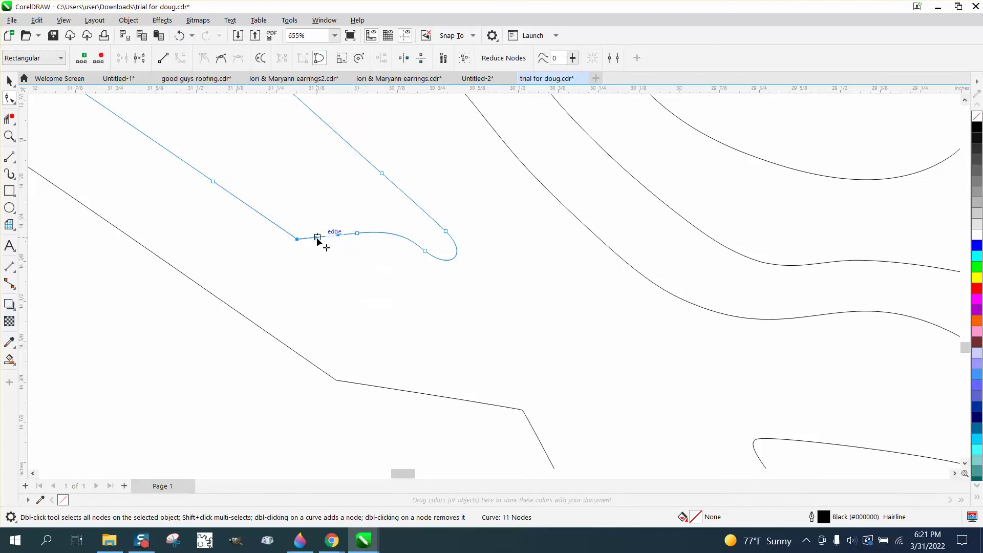
{"action": "left_click_drag", "start_coordinate": [318, 238], "coordinate": [338, 223]}
{"action": "scroll", "coordinate": [349, 262], "scroll_direction": "down", "scroll_amount": 3}
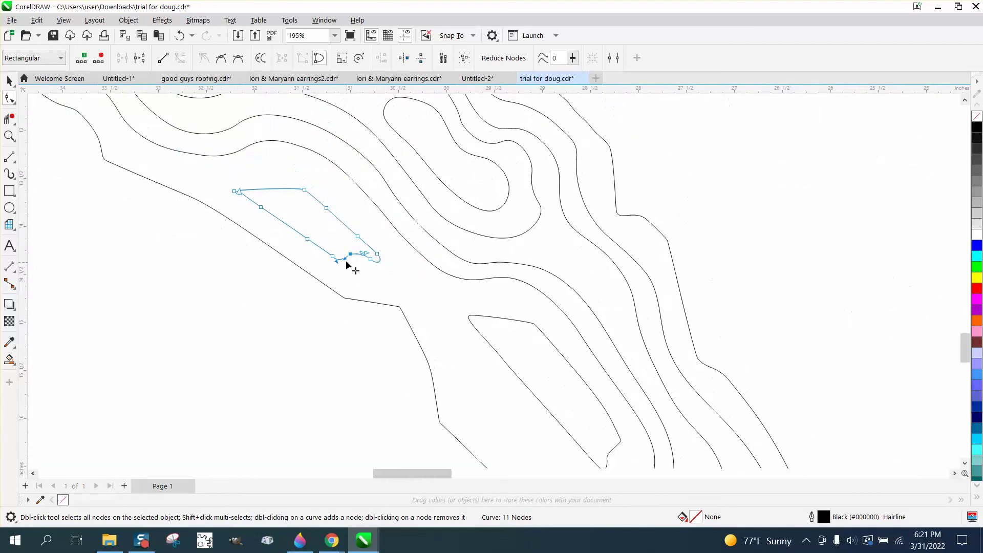
{"action": "scroll", "coordinate": [346, 262], "scroll_direction": "down", "scroll_amount": 5}
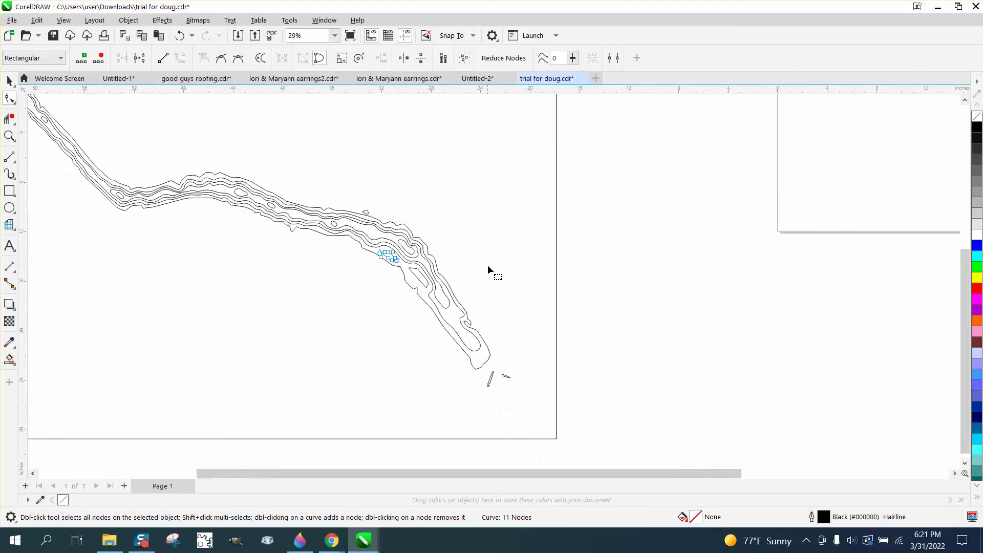
{"action": "scroll", "coordinate": [493, 269], "scroll_direction": "down", "scroll_amount": 1}
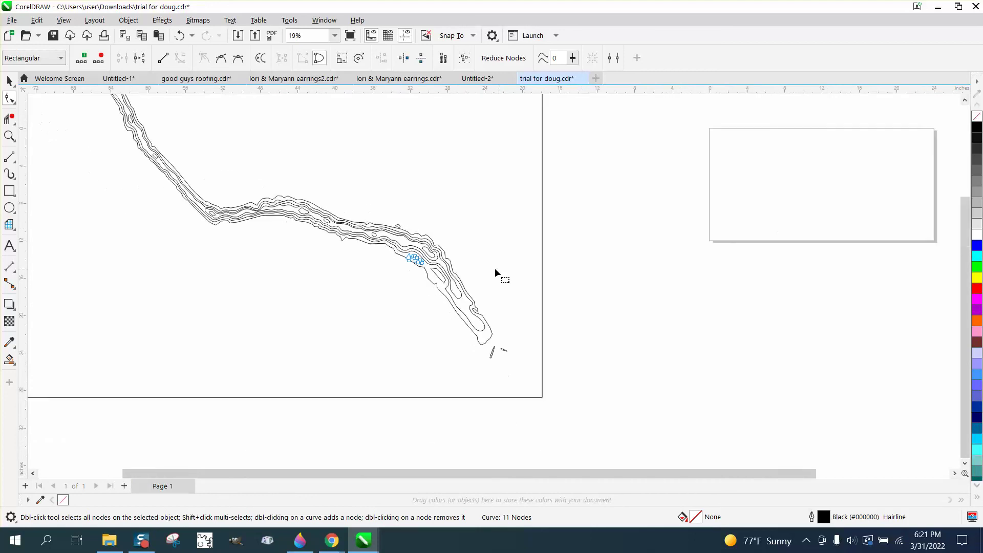
{"action": "left_click", "coordinate": [9, 82]}
{"action": "scroll", "coordinate": [450, 246], "scroll_direction": "down", "scroll_amount": 1}
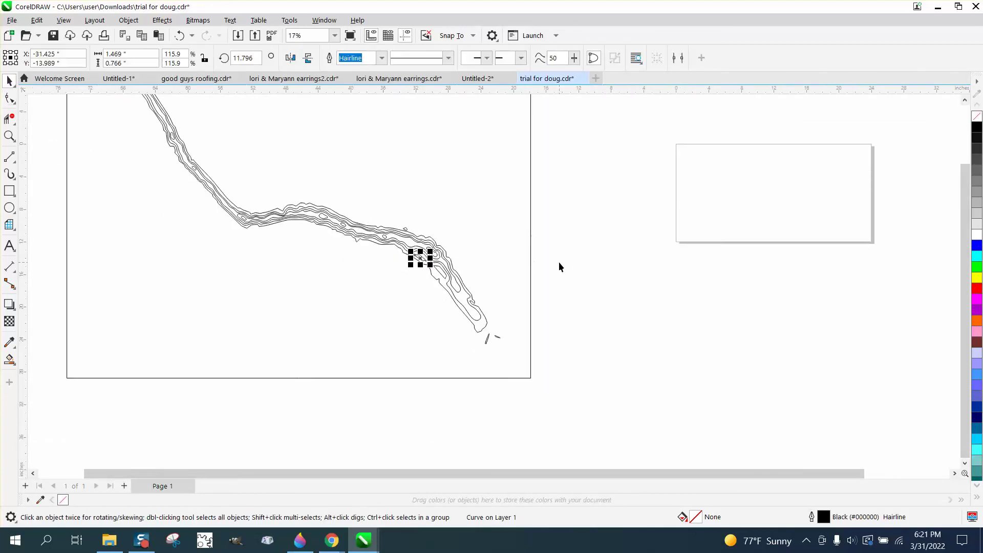
{"action": "scroll", "coordinate": [549, 262], "scroll_direction": "down", "scroll_amount": 1}
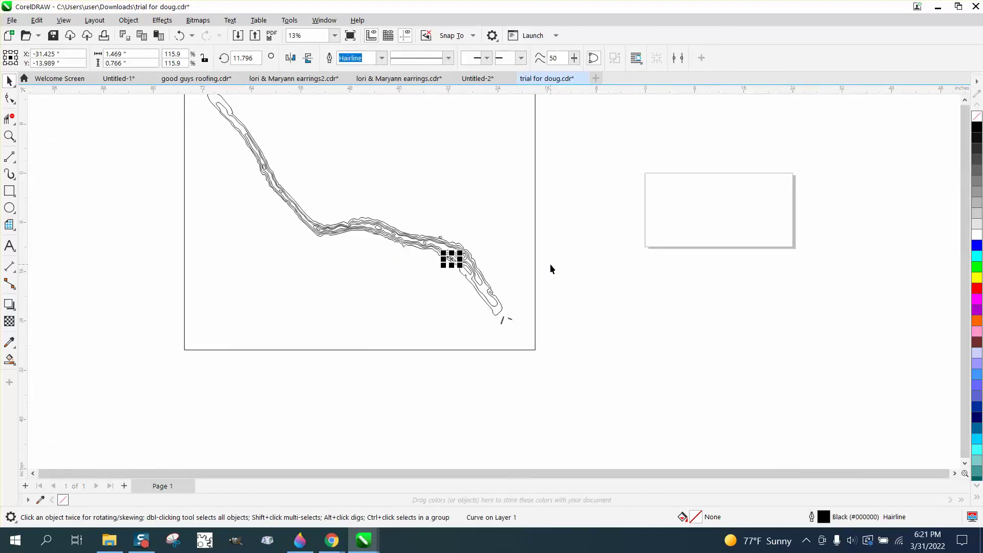
{"action": "scroll", "coordinate": [550, 266], "scroll_direction": "down", "scroll_amount": 1}
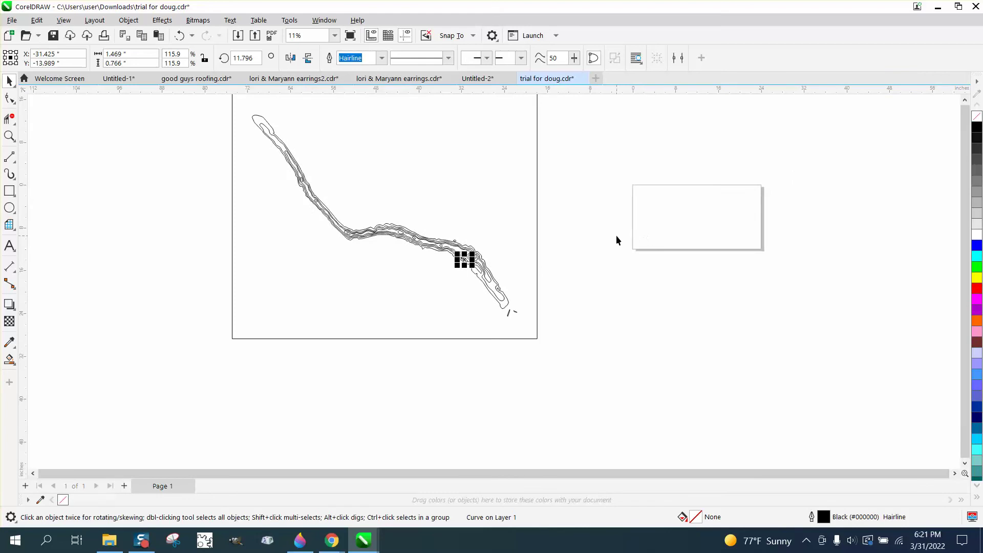